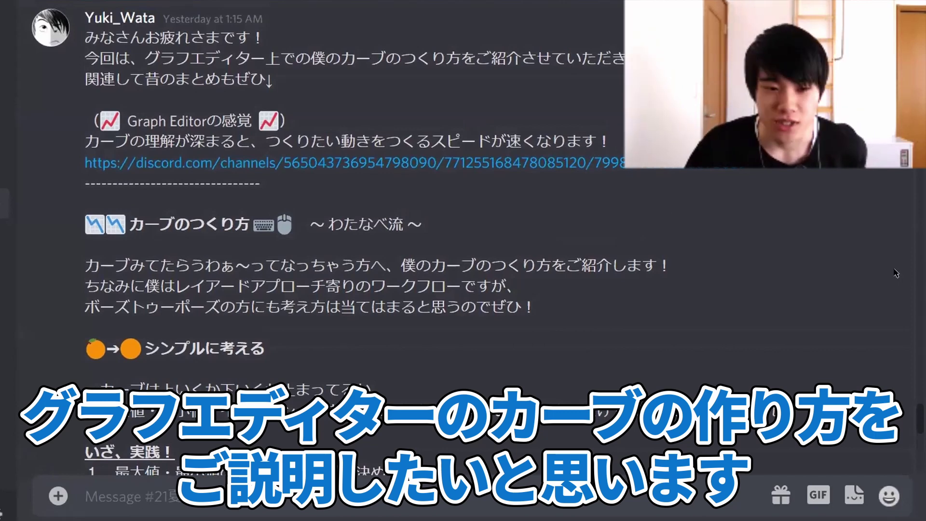
Step: Scroll the Discord notes to the 1.mp4 example, highlighting the constraint-key and 最大値・最小値 phrases
scroll(195, 159, "down", 4)
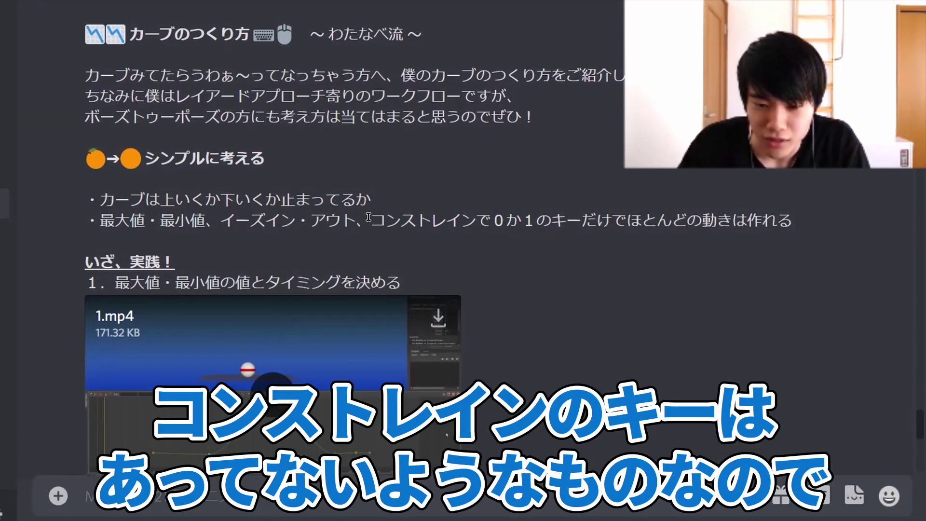
left_click_drag(371, 221, 525, 218)
left_click(514, 225)
left_click_drag(100, 221, 354, 221)
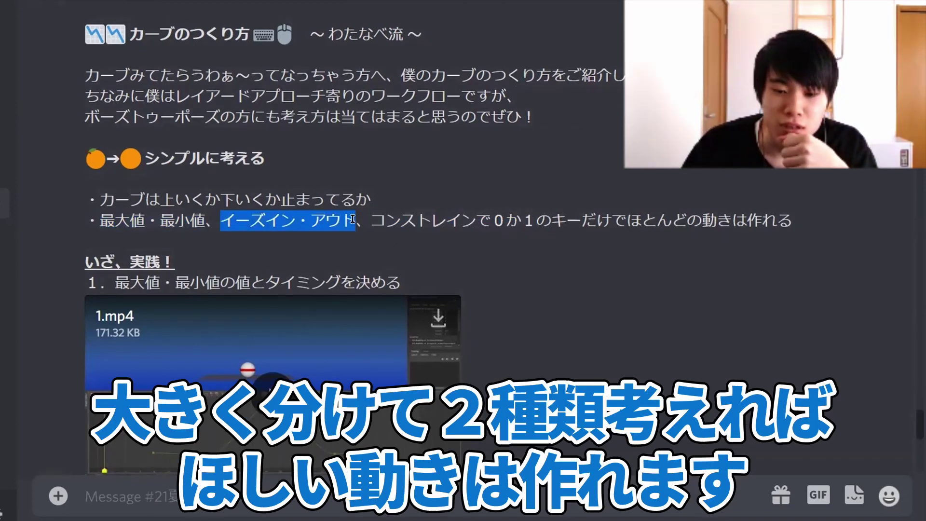
left_click(452, 243)
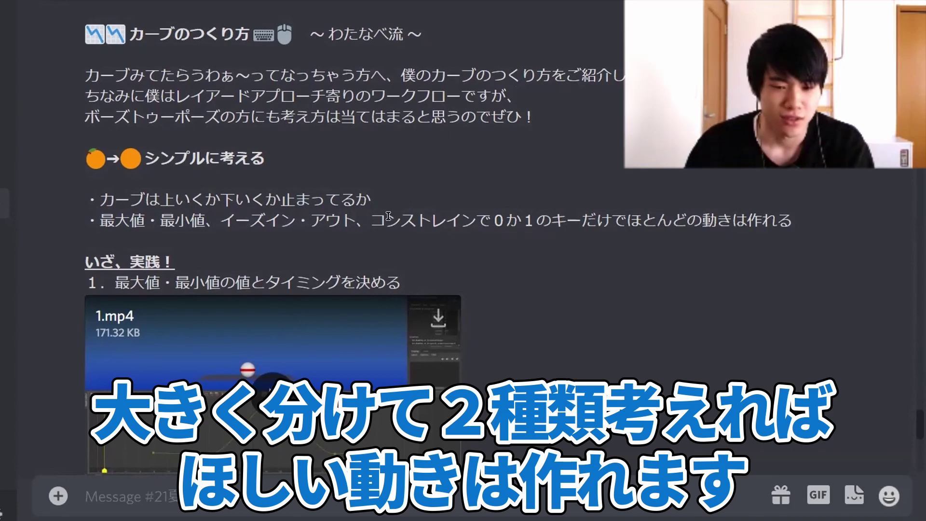
scroll(614, 324, "down", 3)
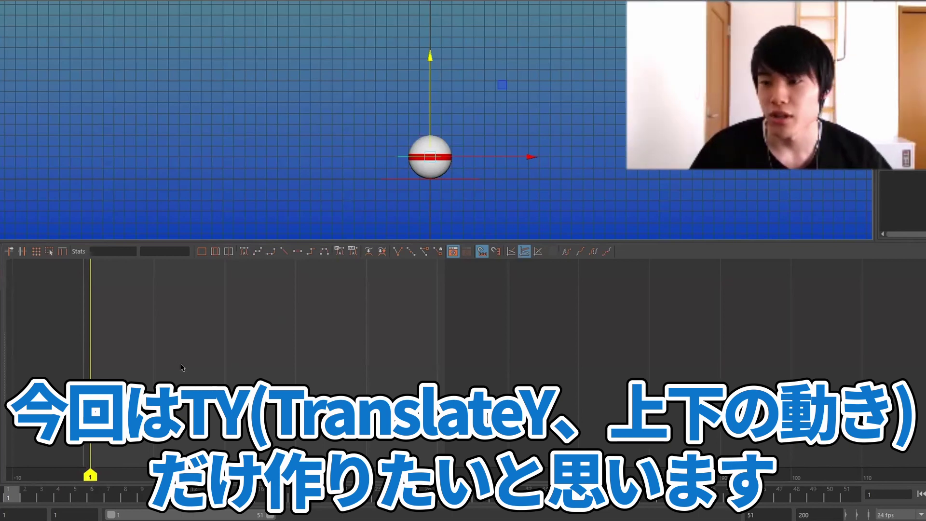
Step: Set the first Translate Y key at frame 8 and play back to judge timing
left_click_drag(468, 169, 409, 169)
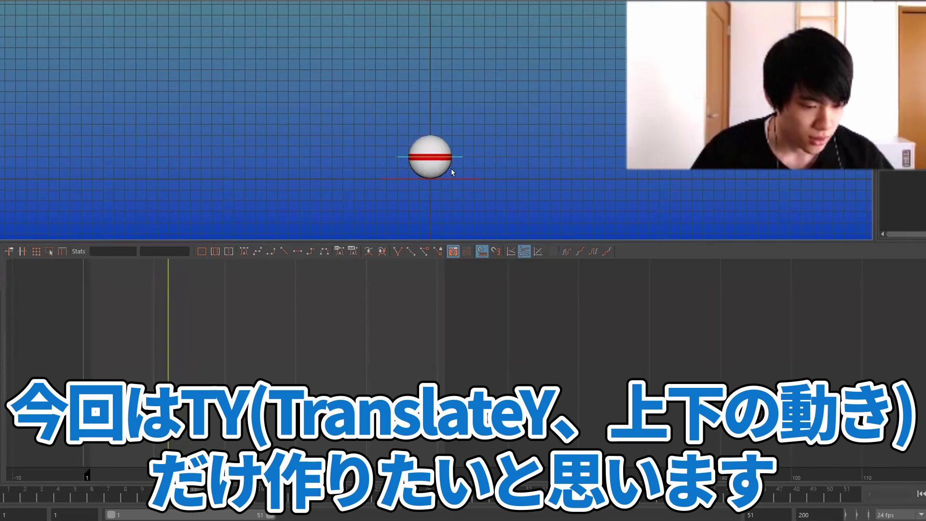
key("s")
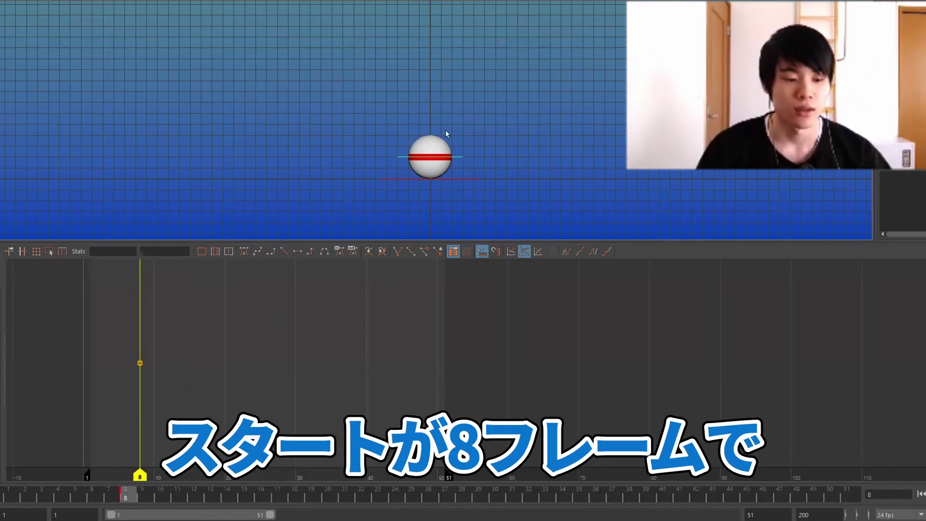
key("alt+shift+v")
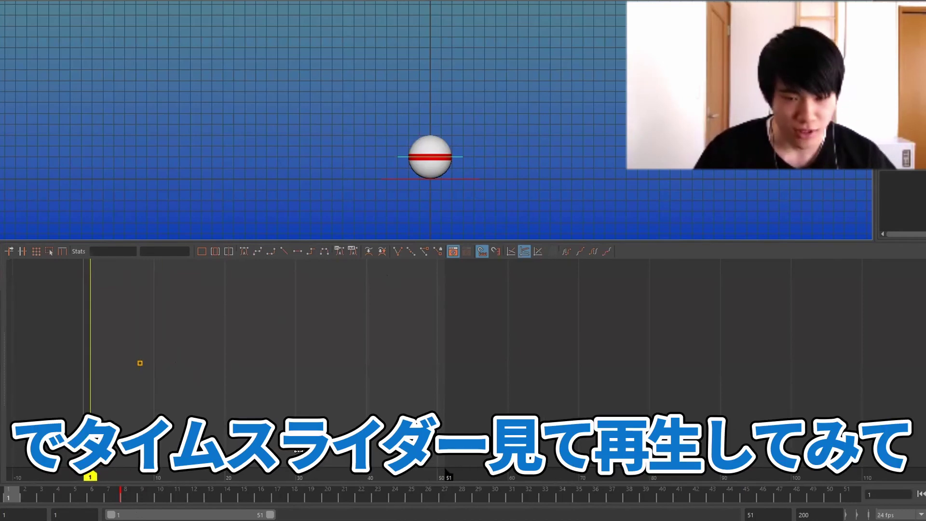
key("alt+v")
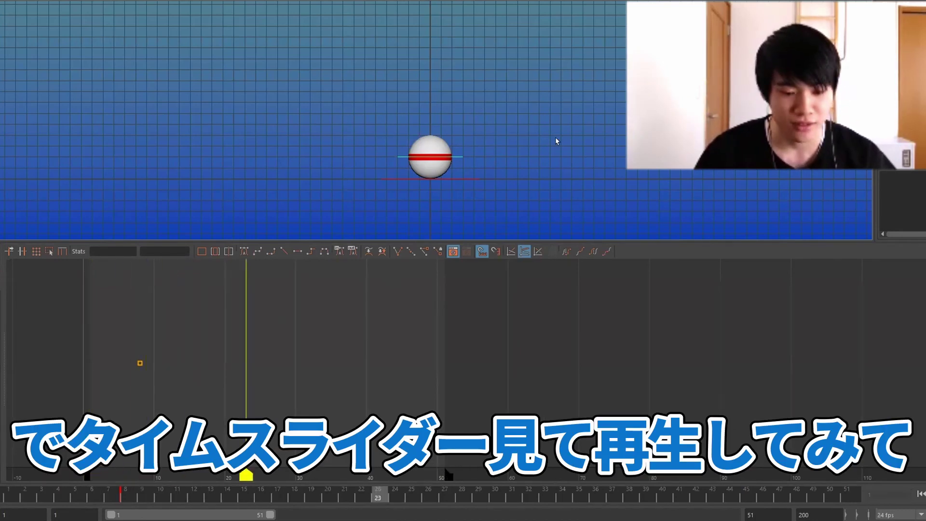
key("Escape")
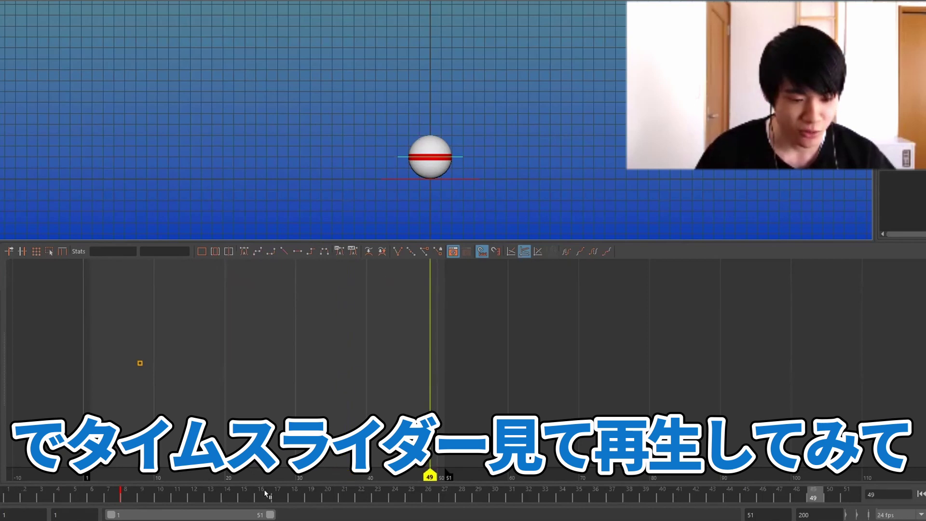
Step: Key the ball's height at frames 16, 27, 38 and 42
left_click(261, 489)
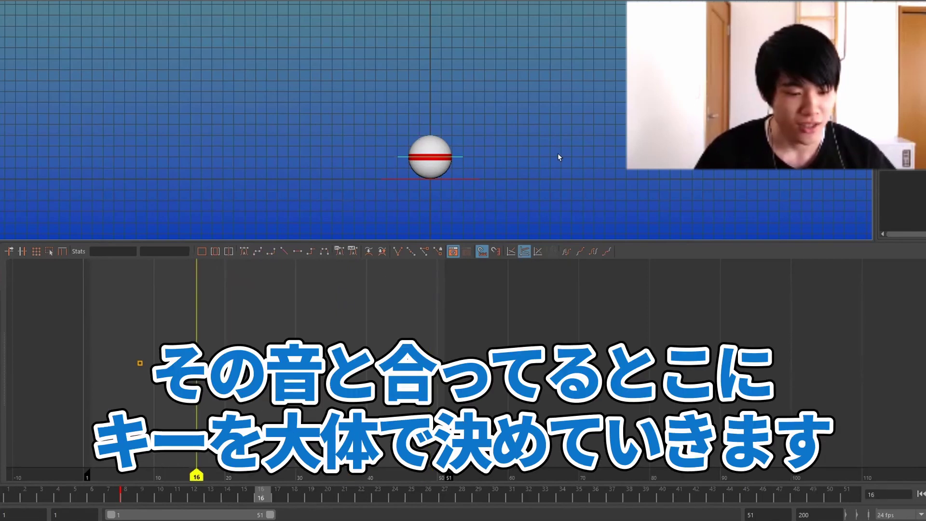
mouse_move(367, 115)
left_mouse_down()
mouse_move(536, 114)
mouse_move(493, 114)
left_mouse_up()
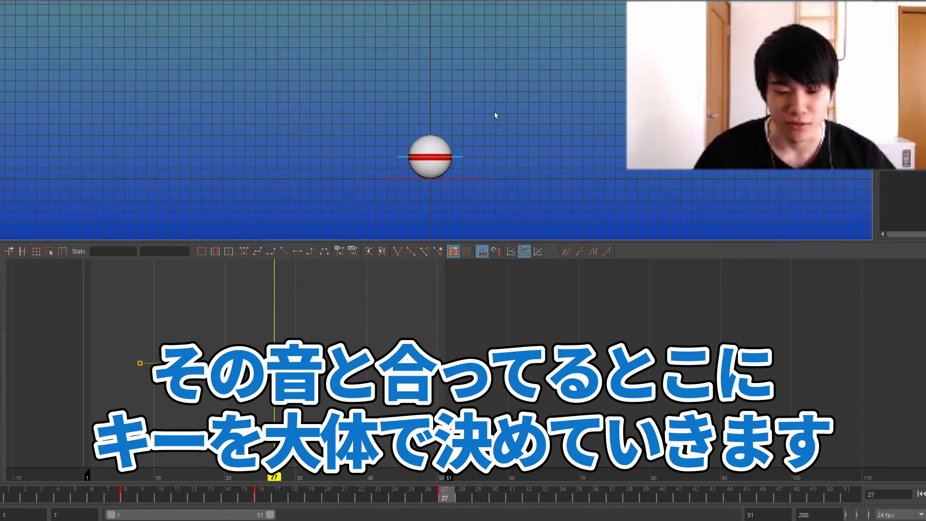
key("comma")
key("comma")
key("period")
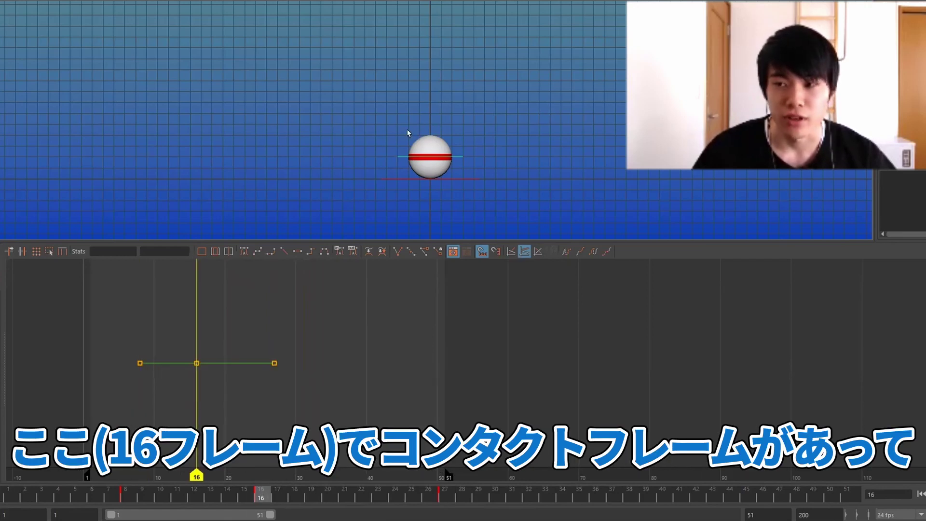
left_click_drag(407, 132, 529, 157)
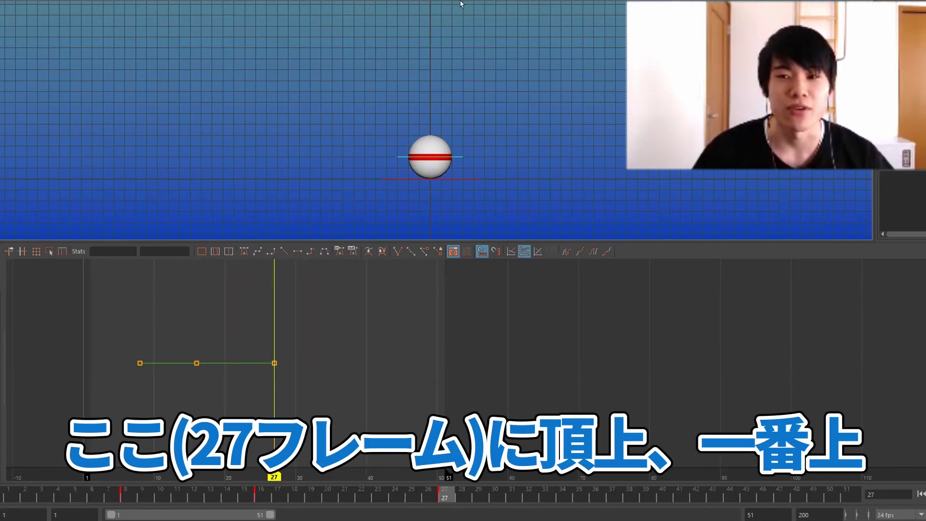
mouse_move(563, 196)
left_mouse_down()
mouse_move(510, 148)
mouse_move(589, 150)
mouse_move(595, 126)
left_mouse_up()
key("s")
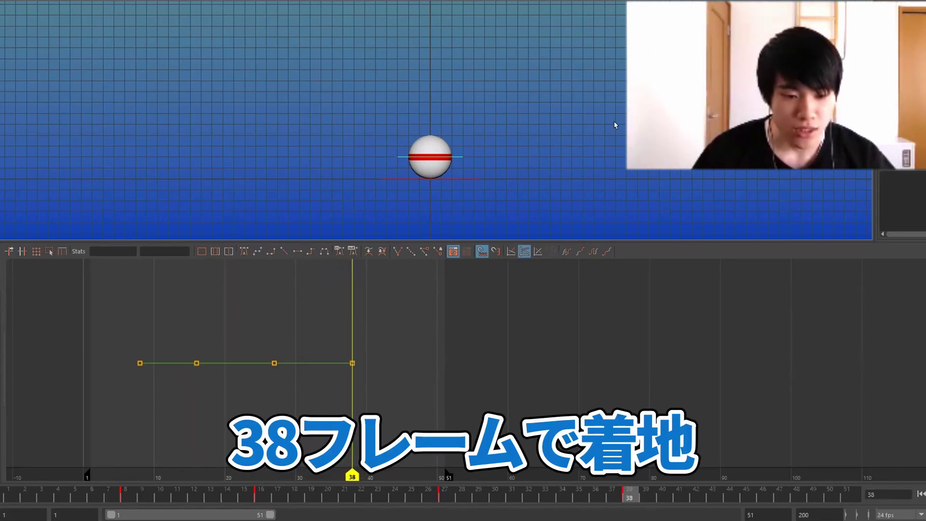
key("alt+period")
key("alt+period")
key("alt+period")
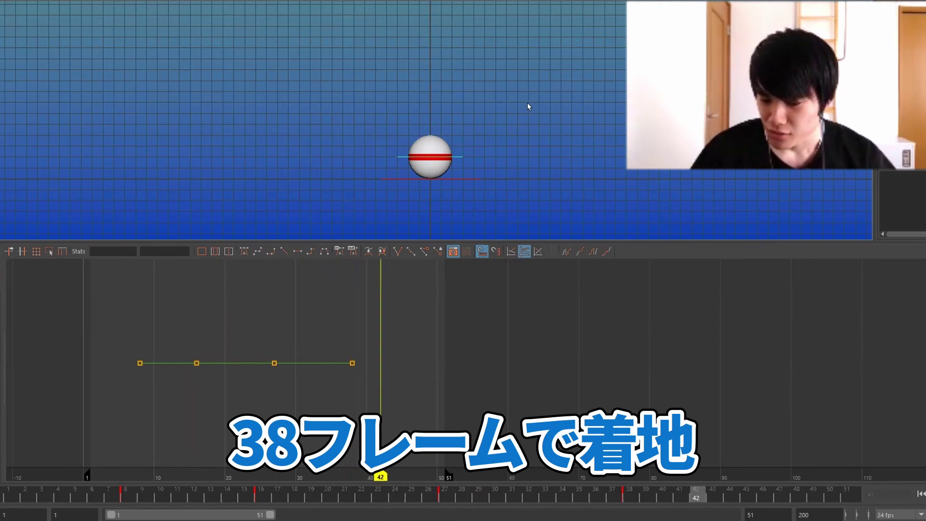
key("s")
key("alt+period")
key("alt+period")
key("alt+period")
key("alt+period")
Step: Set the final key at frame 46 and frame all keys in the graph view
key("s")
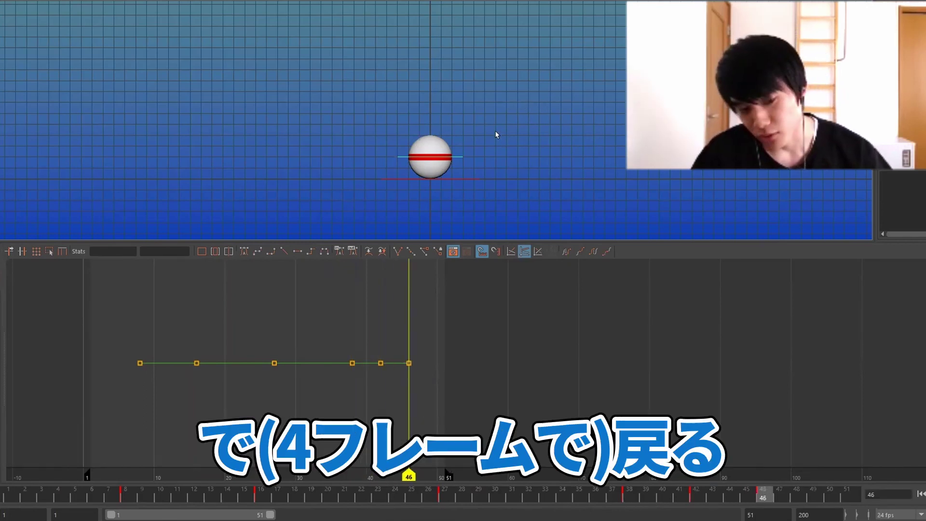
key("a")
right_click_drag(498, 361, 490, 335, "alt")
middle_click_drag(490, 335, 479, 360, "alt")
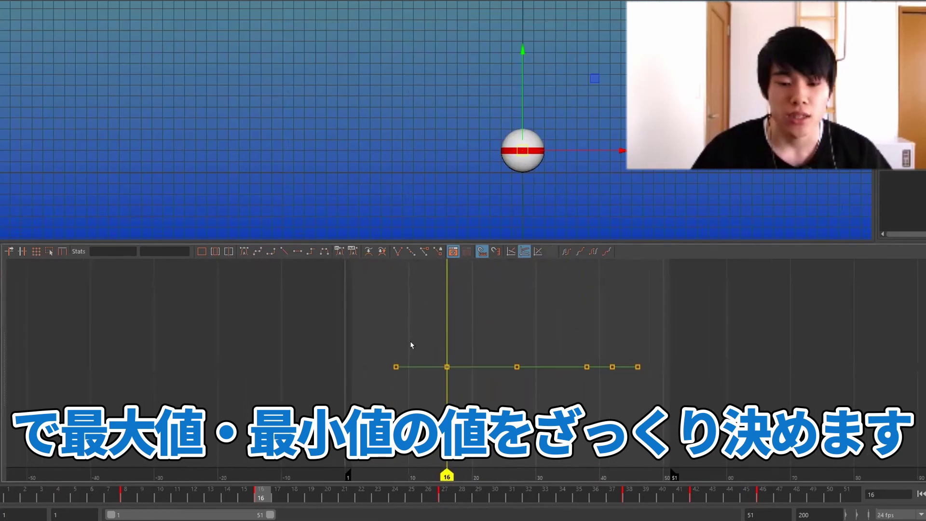
Step: Lower the ball at the frame 16 contact key
left_click_drag(517, 52, 523, 58)
mouse_move(511, 338)
right_mouse_down("alt")
mouse_move(478, 347)
mouse_move(475, 361)
right_mouse_up("alt")
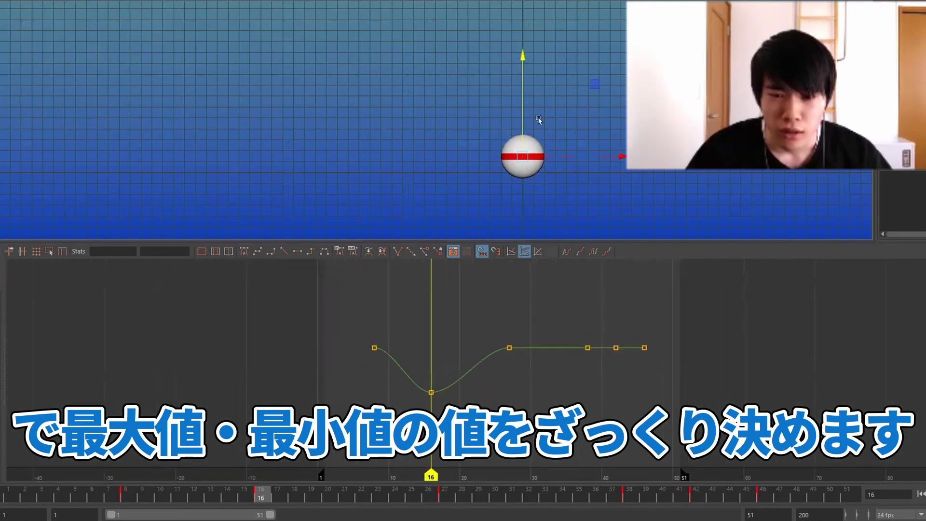
left_click_drag(520, 54, 521, 55)
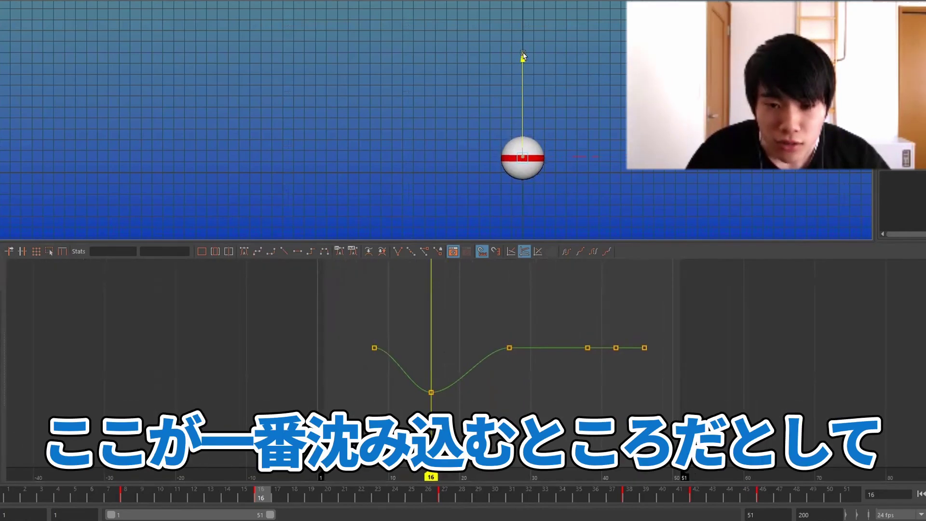
middle_click_drag(511, 409, 510, 400, "alt")
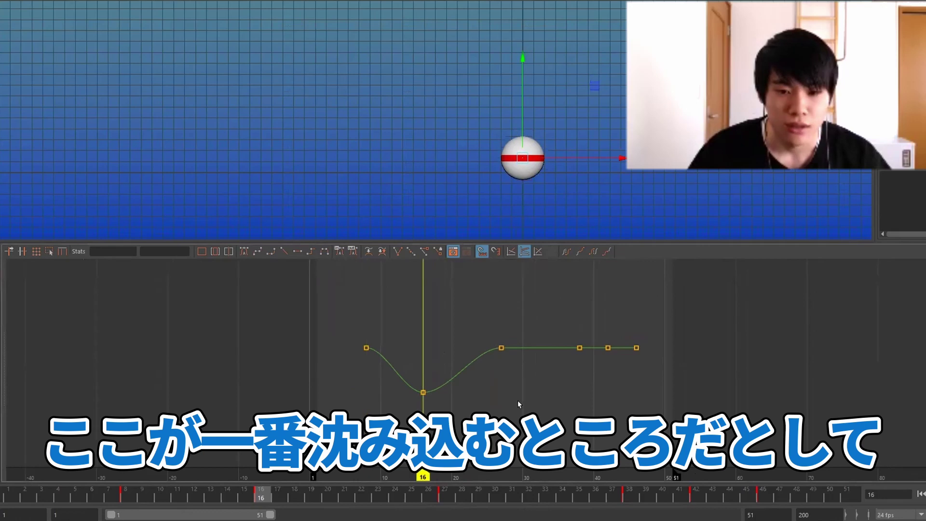
middle_click_drag(574, 412, 598, 399, "alt")
mouse_move(598, 400)
right_mouse_down("alt")
mouse_move(547, 379)
mouse_move(553, 384)
right_mouse_up("alt")
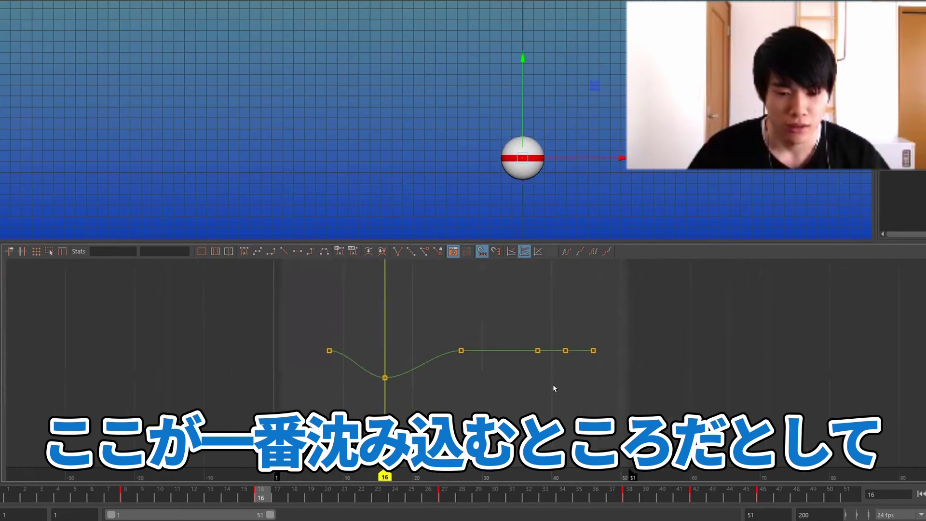
Step: Raise the ball to its peak at frame 27 and drop it to the ground at frame 38
key("period")
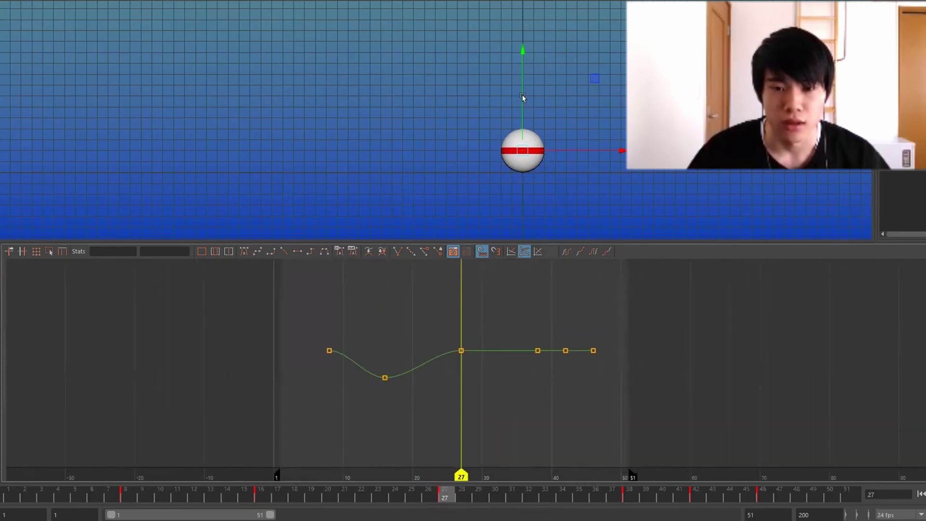
scroll(525, 376, "down", 5)
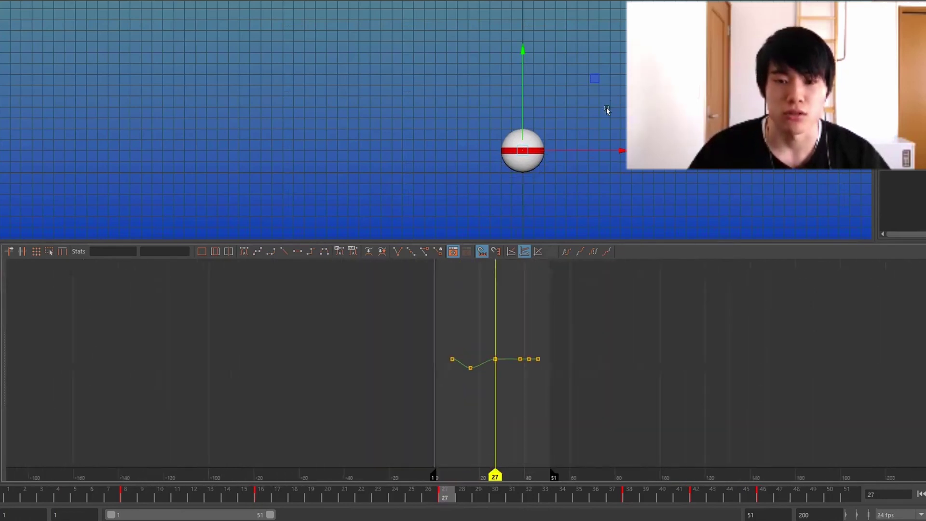
mouse_move(509, 164)
middle_mouse_down()
mouse_move(509, 62)
mouse_move(471, 83)
middle_mouse_up()
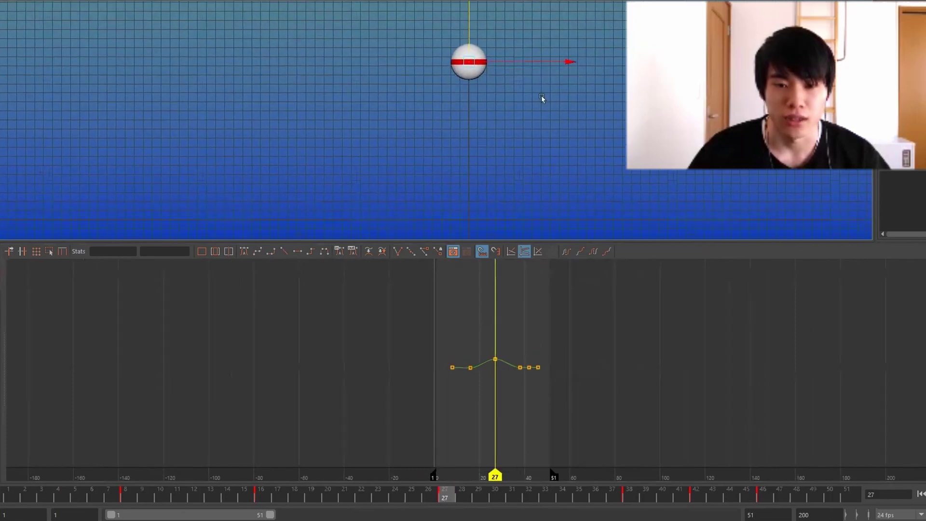
middle_click_drag(541, 97, 513, 35, "alt")
key("period")
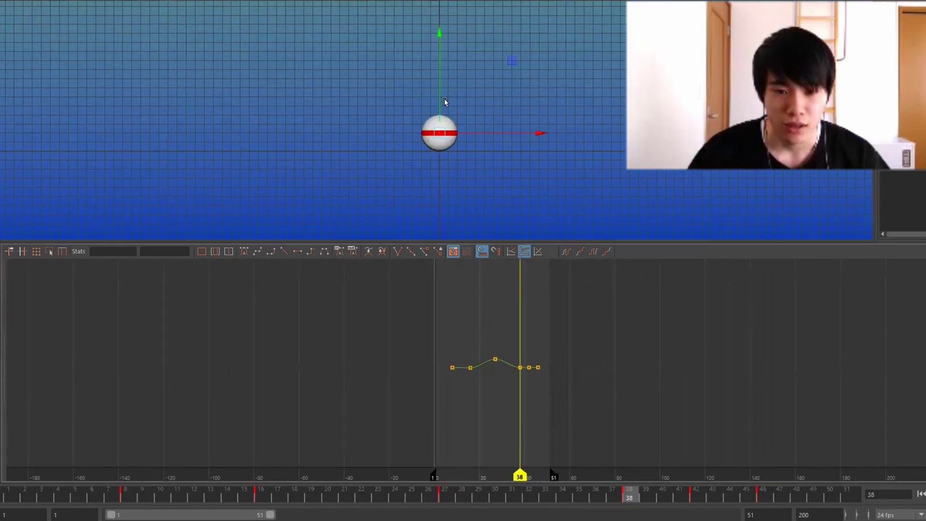
left_click_drag(438, 87, 437, 95)
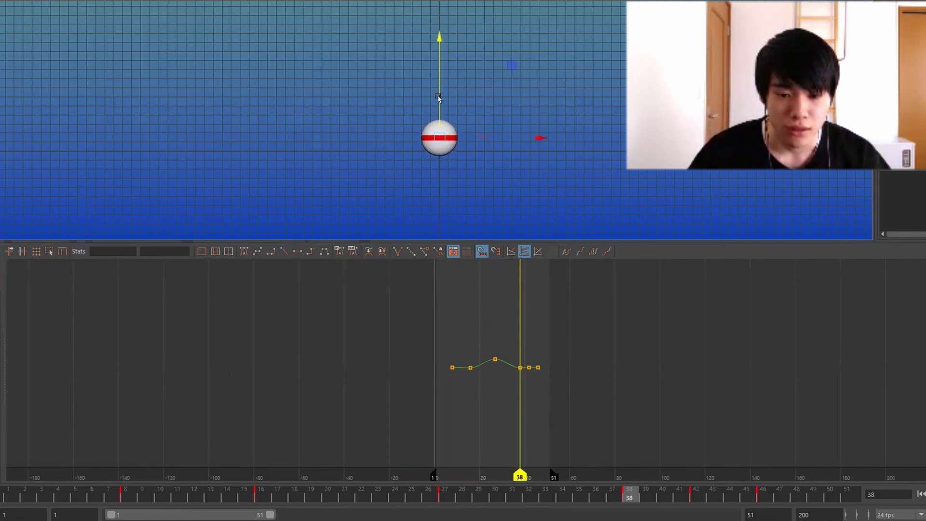
Step: Step back and forth through the bounce keys to check heights, including the frame 42 overshoot
key("comma")
key("comma")
key("period")
key("period")
key("comma")
key("comma")
key("period")
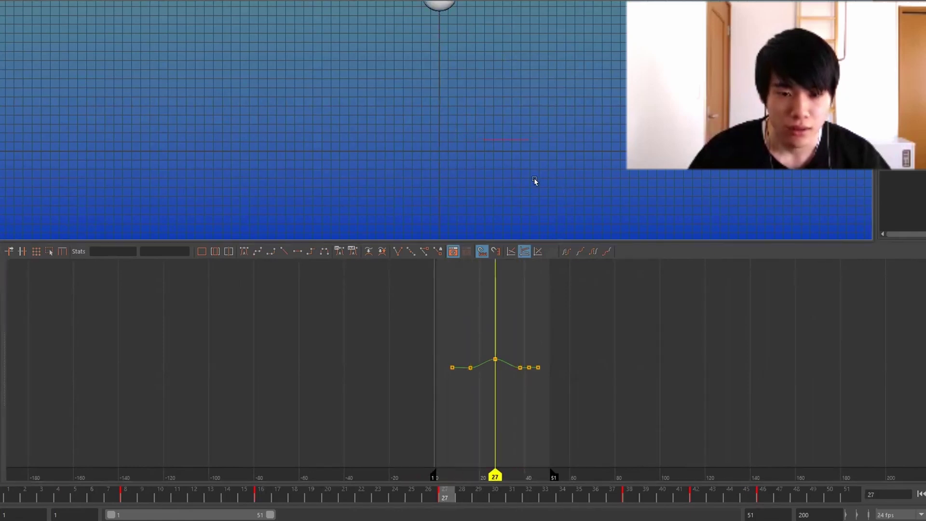
key("period")
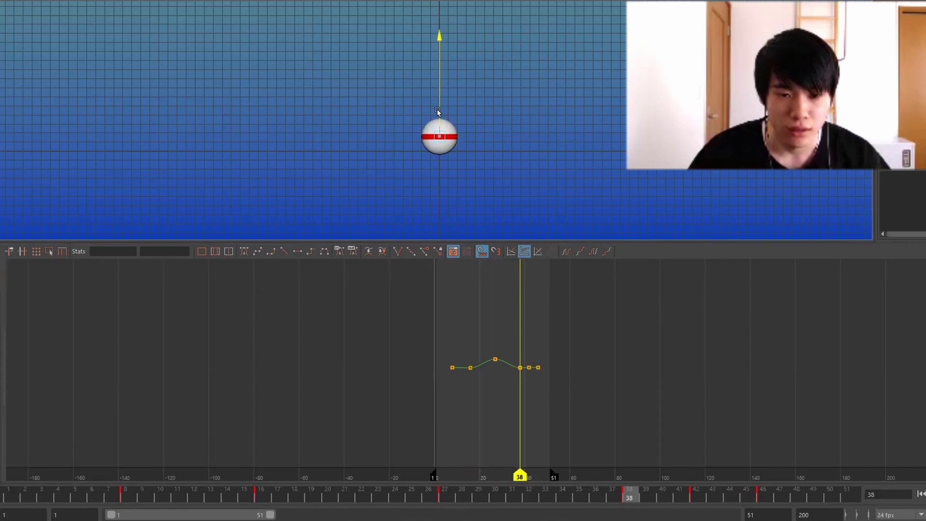
key("comma")
key("comma")
key("period")
key("period")
key("period")
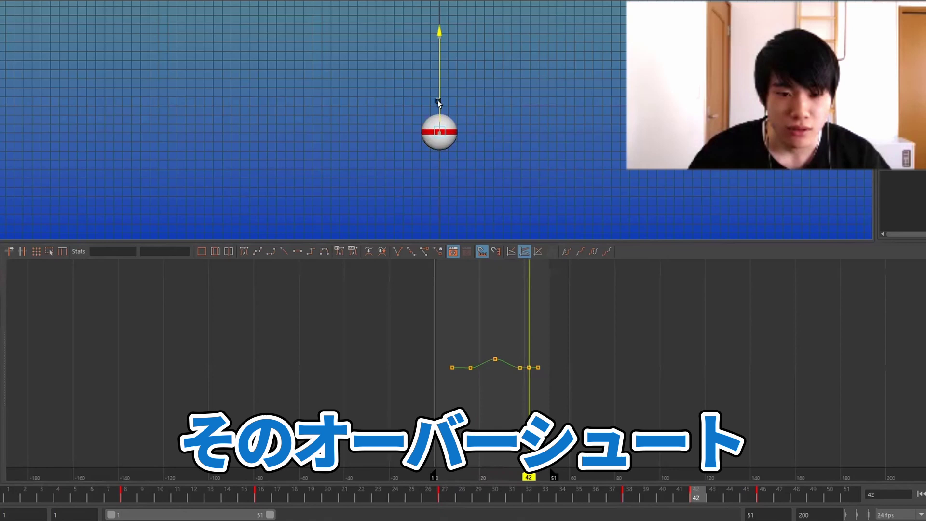
key("f")
key("comma")
key("period")
Step: Play back the rough bounce, then scroll the Discord notes to step 2 on ease-in and ease-out
scroll(554, 323, "down", 8)
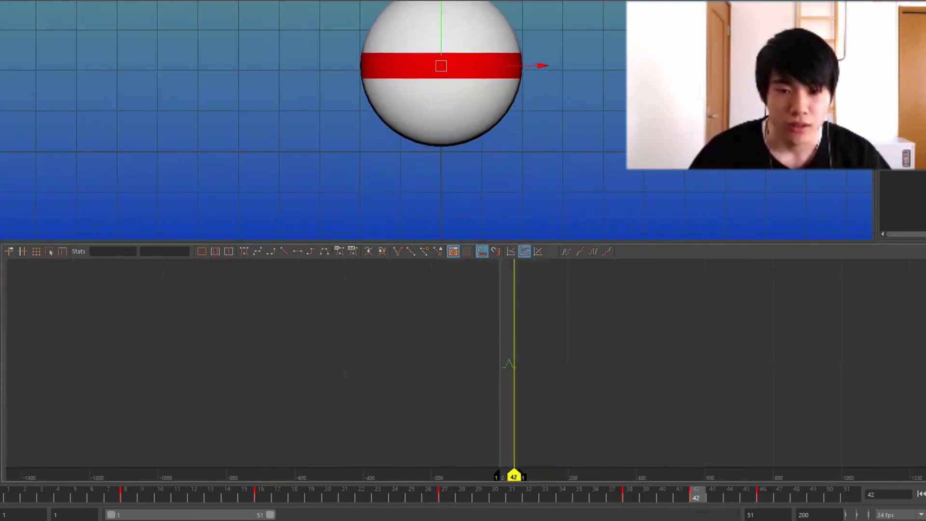
scroll(439, 120, "down", 10)
key("alt+v")
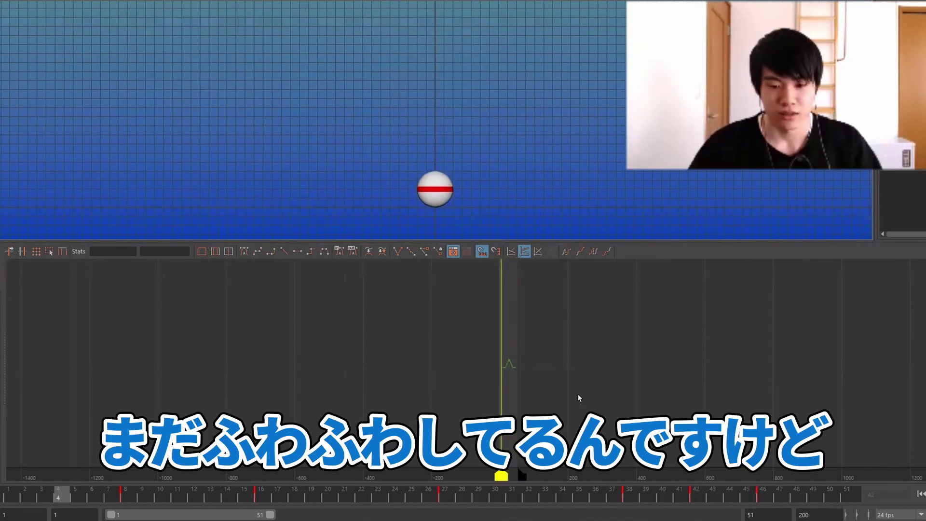
mouse_move(574, 341)
right_mouse_down("alt")
mouse_move(724, 354)
mouse_move(620, 326)
mouse_move(643, 356)
right_mouse_up("alt")
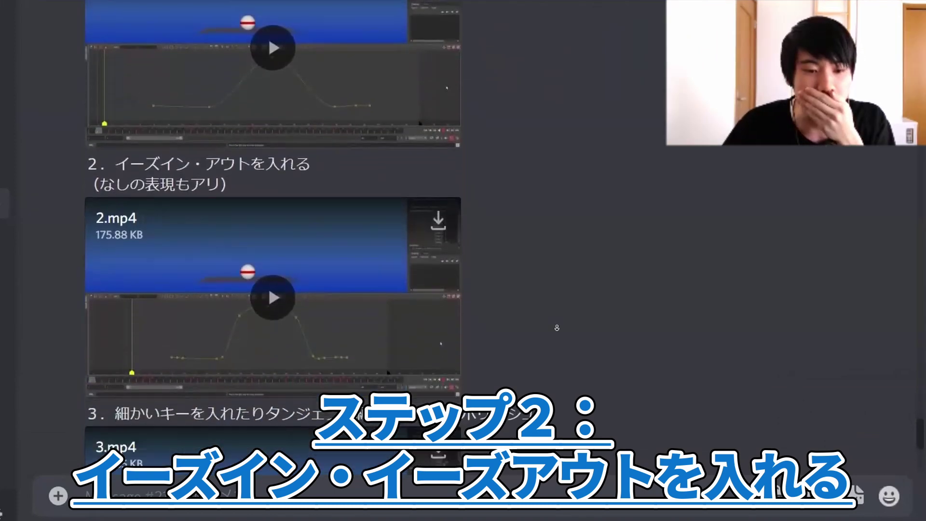
scroll(127, 127, "down", 1)
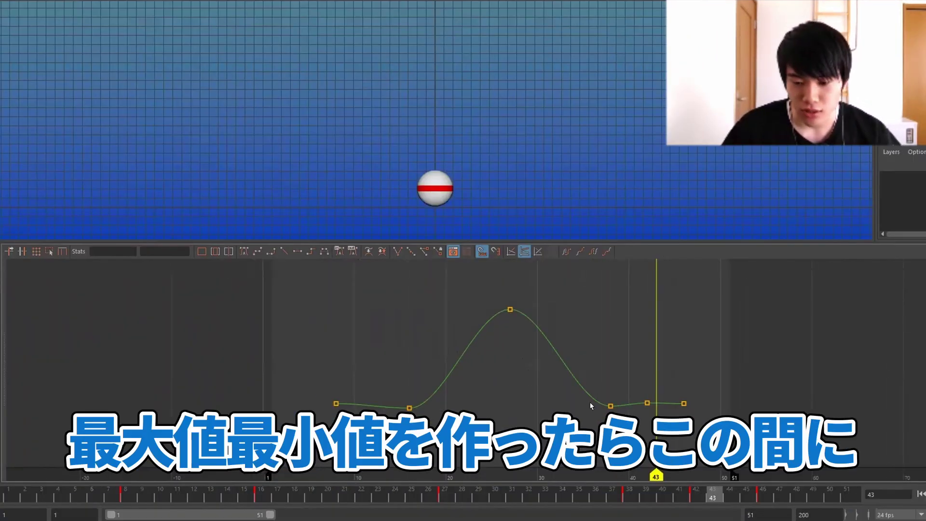
Step: Insert in-between keys on the Translate Y curve before the rise, at frame 30 and near frame 40
mouse_move(395, 394)
right_mouse_down("alt")
mouse_move(521, 390)
mouse_move(505, 368)
right_mouse_up("alt")
left_click_drag(393, 338, 383, 388)
key("i")
middle_click(431, 376)
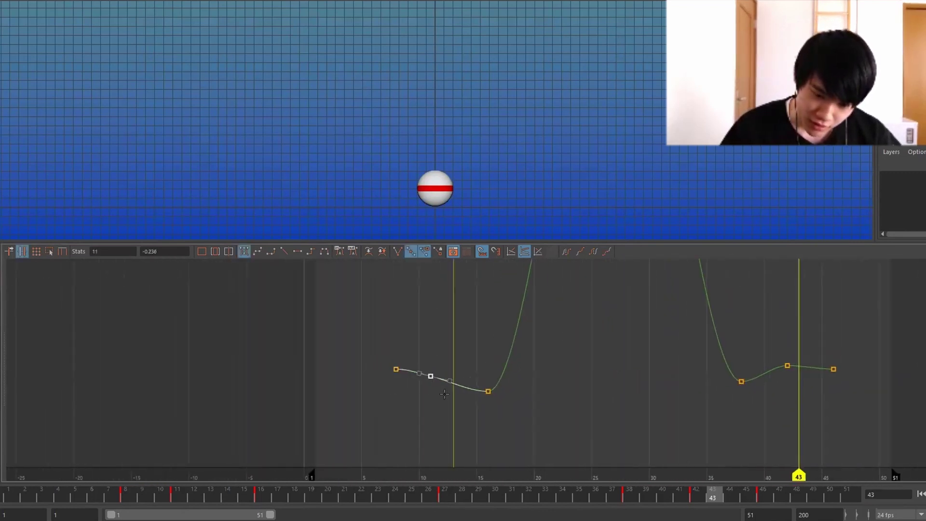
right_click_drag(511, 363, 490, 322, "alt")
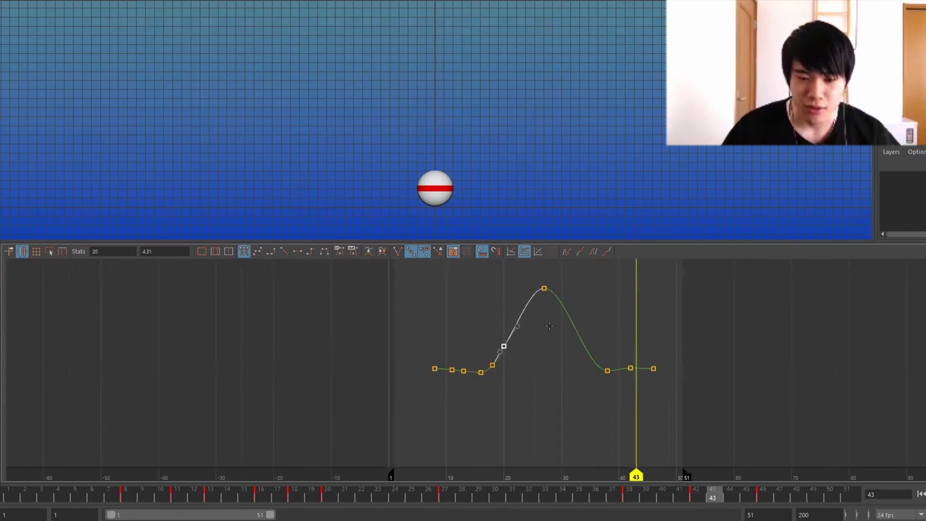
middle_click(506, 340)
middle_click(573, 366)
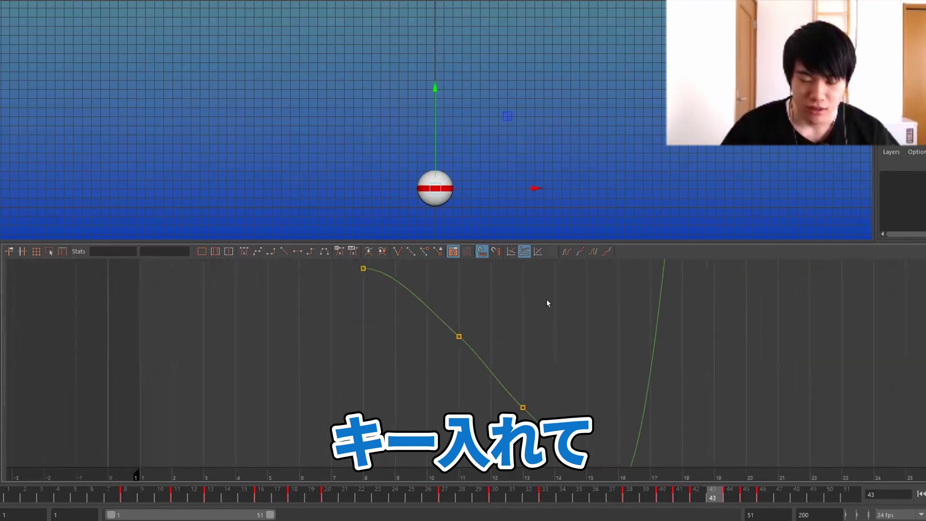
Step: Move the anticipation dip's middle key up and left, then step through keys to check timing
key("a")
scroll(486, 320, "up", 3)
left_click(480, 332)
mouse_move(583, 374)
middle_mouse_down()
mouse_move(563, 343)
mouse_move(548, 340)
mouse_move(533, 356)
middle_mouse_up()
left_click(522, 390)
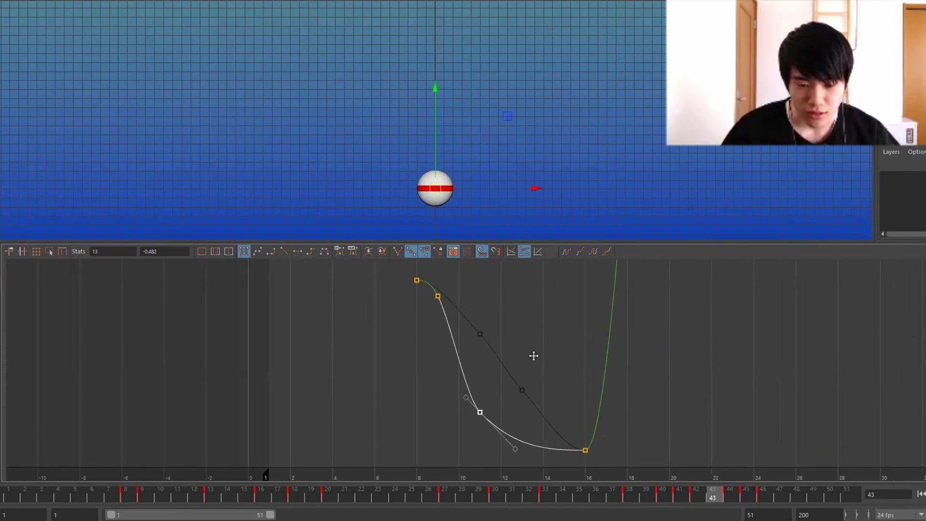
left_click(530, 333)
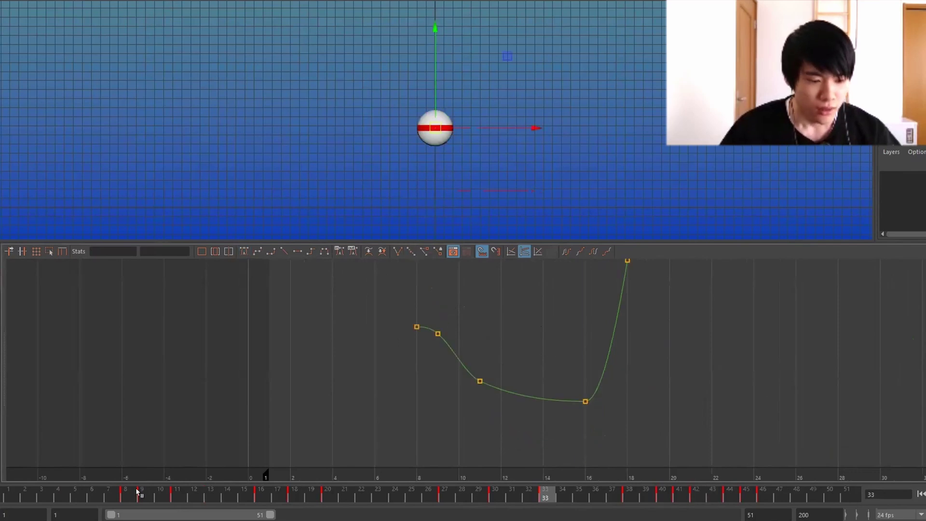
key("period")
key("period")
key("period")
key("period")
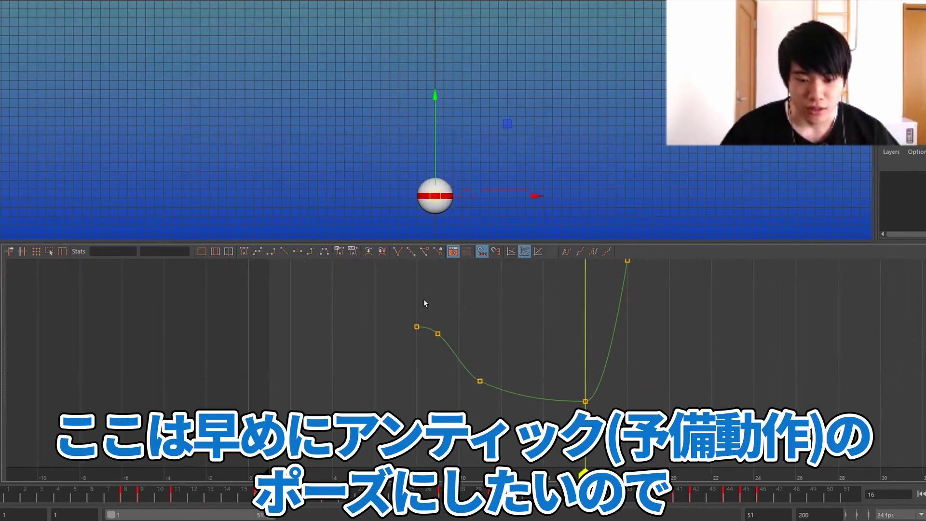
key("comma")
key("comma")
key("comma")
key("period")
key("period")
key("period")
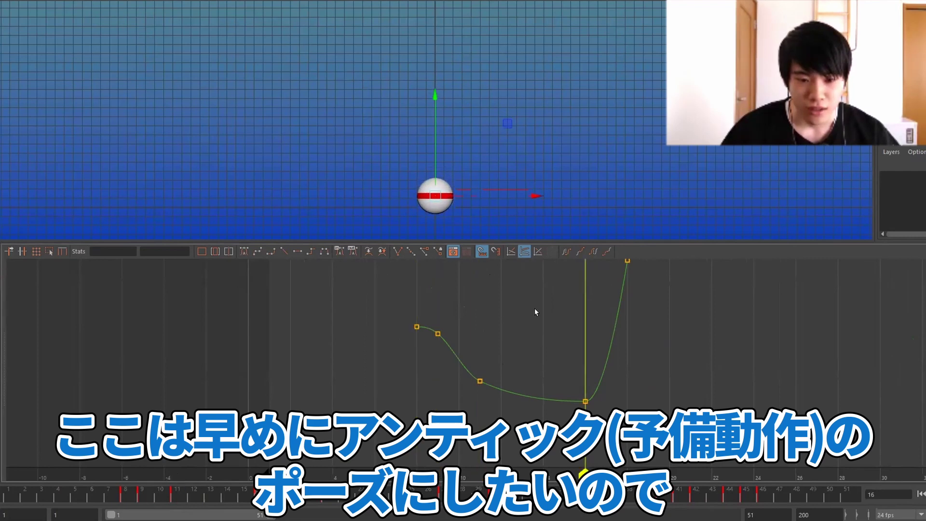
Step: Move the rising-curve key onto frame 17 and lower it to about 0.51
middle_click_drag(536, 308, 361, 306, "alt")
right_click_drag(361, 305, 512, 326, "alt")
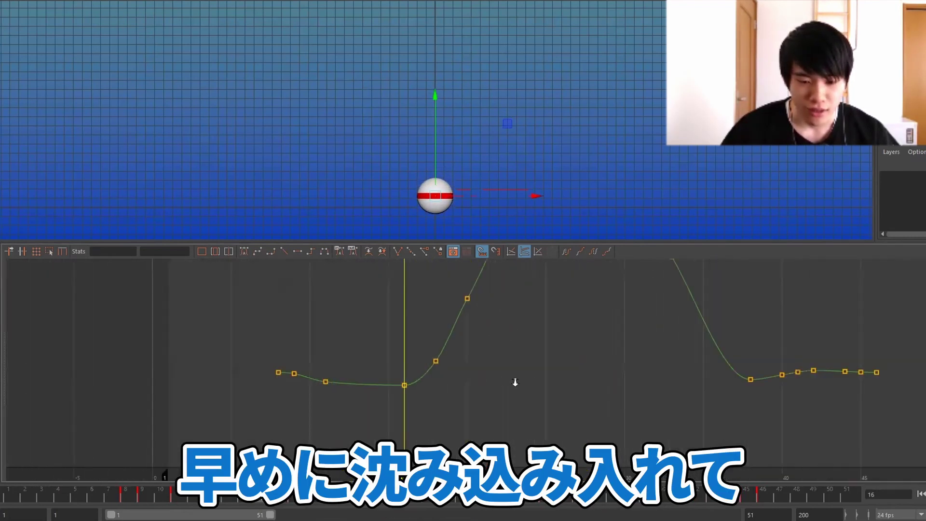
key("alt+period")
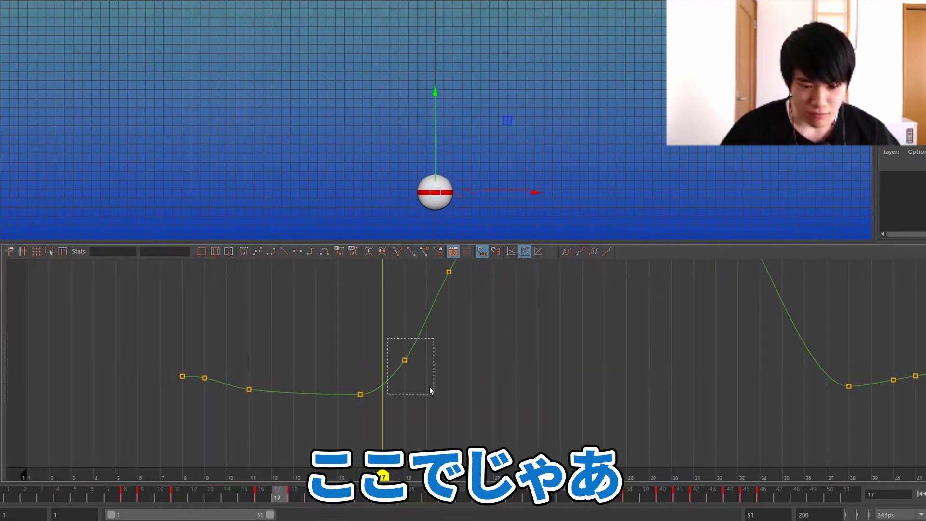
left_click_drag(431, 391, 431, 390)
middle_click_drag(431, 390, 470, 388)
middle_click_drag(455, 329, 455, 333)
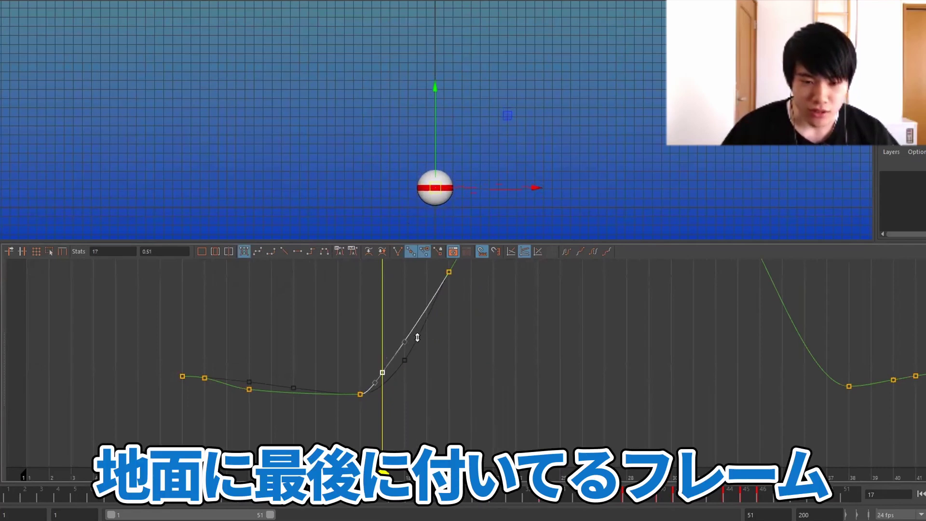
middle_click_drag(418, 323, 434, 363)
left_click(453, 333)
Step: Raise the frame 20 key for a quicker rise and shift the frame 30 key to about frame 36, nudged lower
mouse_move(434, 364)
right_mouse_down("alt")
mouse_move(512, 360)
mouse_move(496, 355)
mouse_move(504, 397)
mouse_move(458, 367)
right_mouse_up("alt")
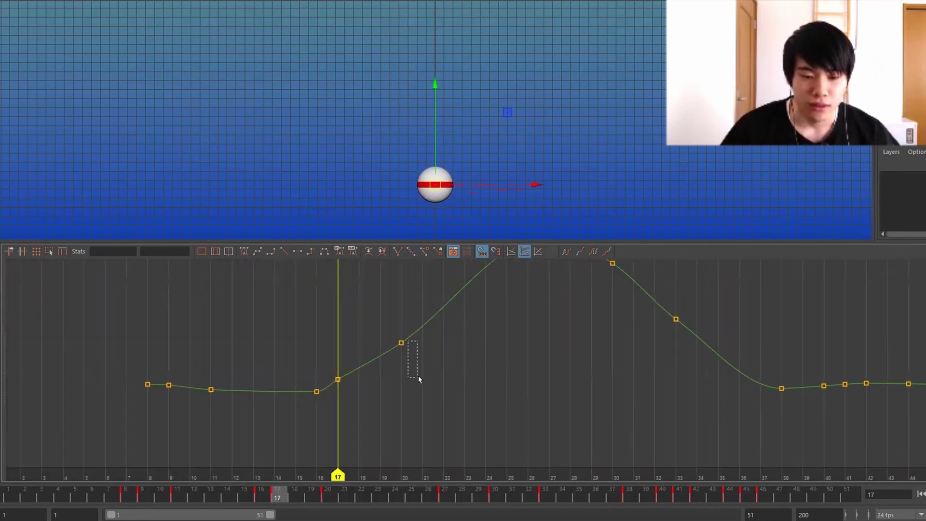
left_click_drag(407, 338, 418, 377)
right_click_drag(503, 391, 470, 355, "alt")
middle_click_drag(503, 386, 505, 376)
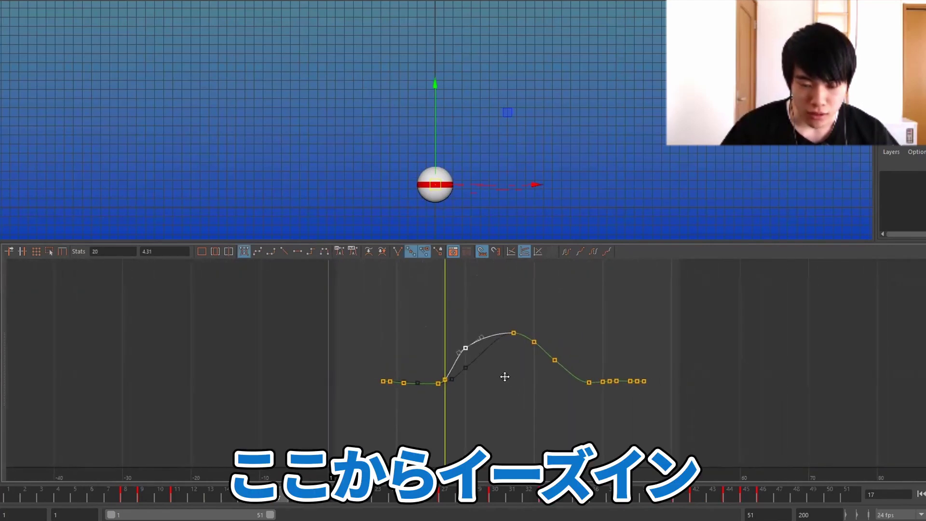
right_click_drag(505, 375, 467, 354, "alt")
middle_click_drag(511, 297, 568, 328)
key("period")
key("period")
key("period")
key("period")
key("comma")
key("period")
key("comma")
Step: Shift the descending in-between key from frame 30 to frame 34 and lower it to 11.197
key("comma")
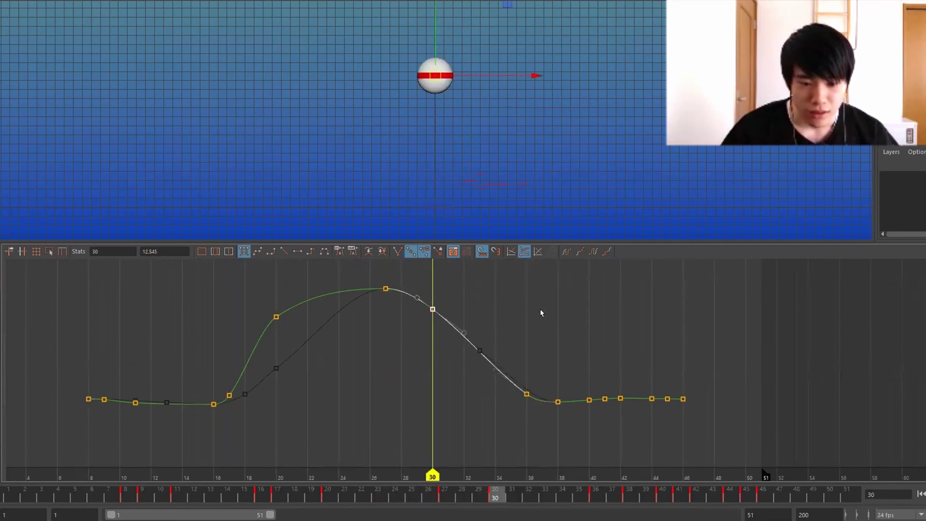
key("comma")
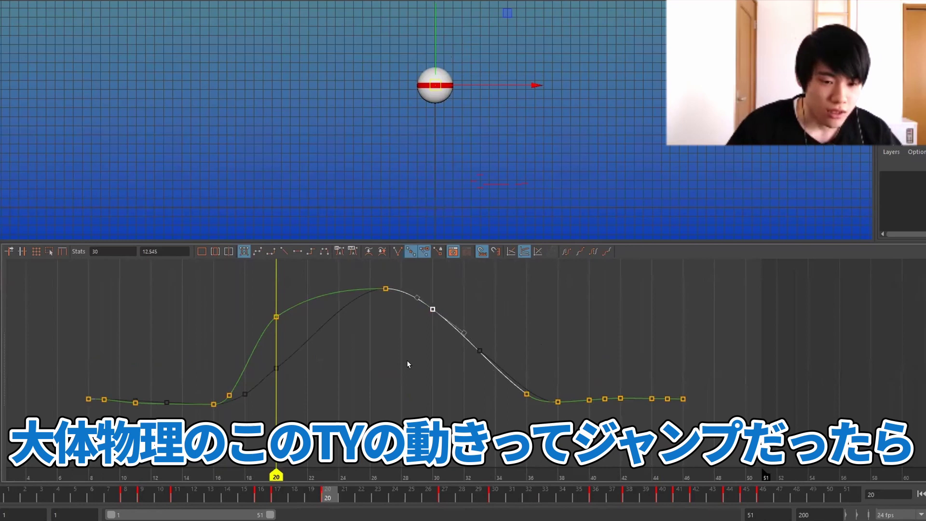
mouse_move(284, 405)
left_mouse_down()
mouse_move(411, 352)
mouse_move(344, 366)
left_mouse_up()
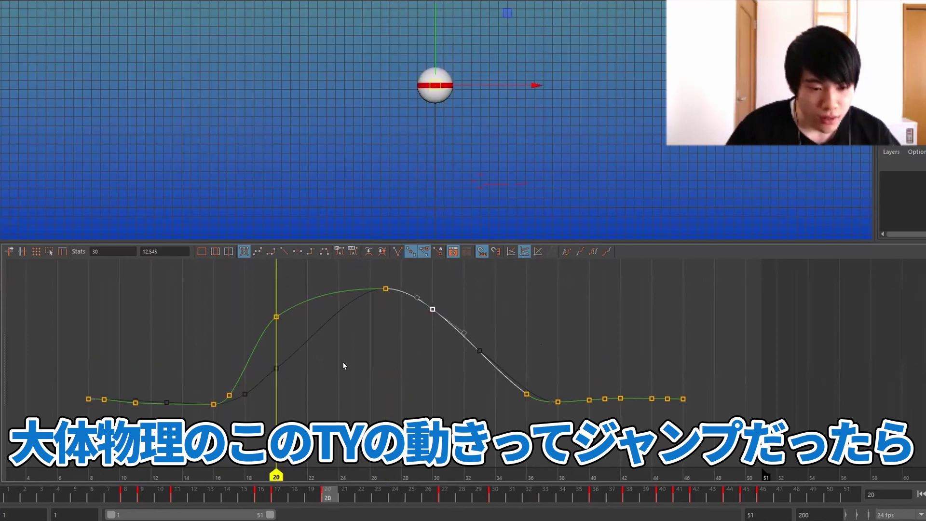
left_click_drag(271, 301, 433, 335)
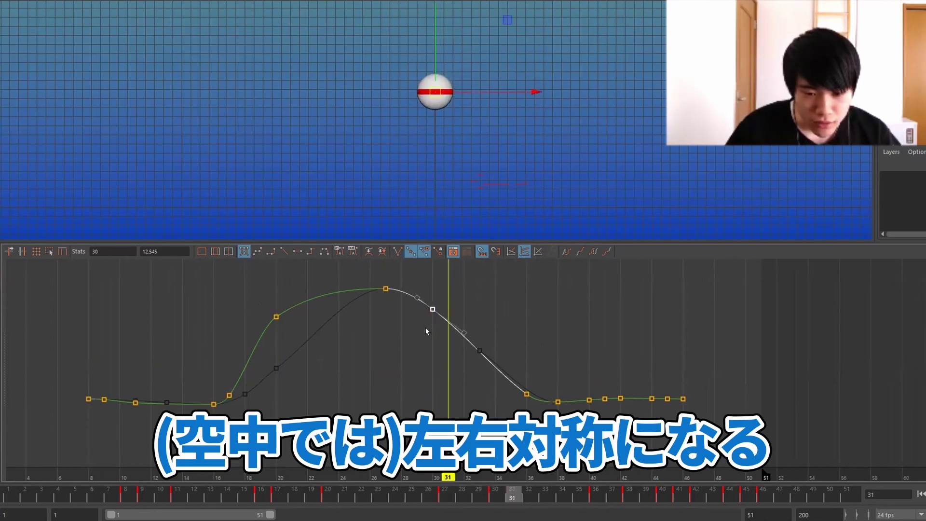
middle_click_drag(432, 332, 479, 332, "shift")
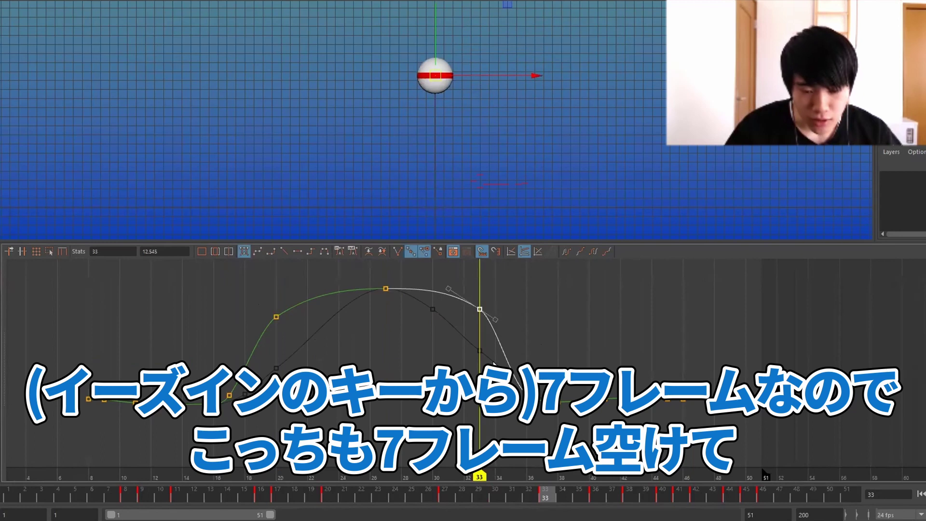
middle_click_drag(493, 362, 509, 363, "shift")
middle_click_drag(541, 292, 543, 302, "shift")
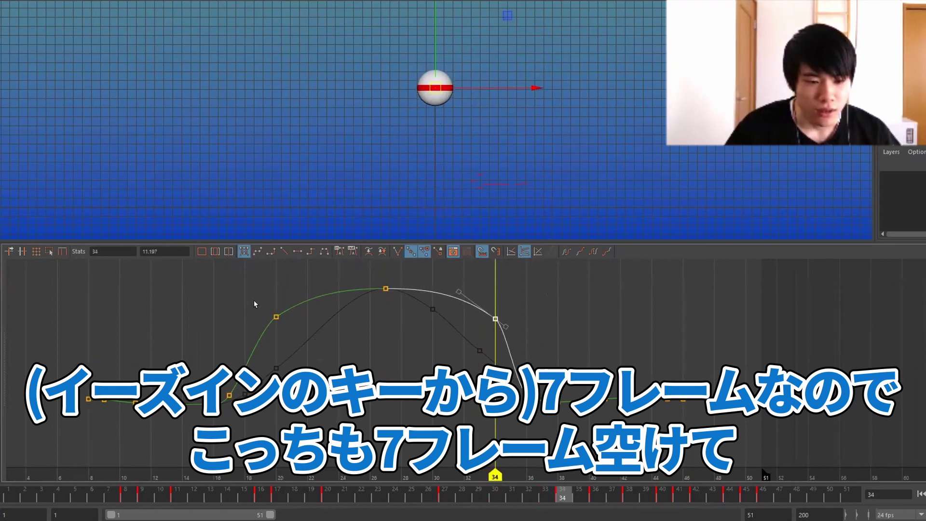
left_click_drag(419, 334, 419, 334)
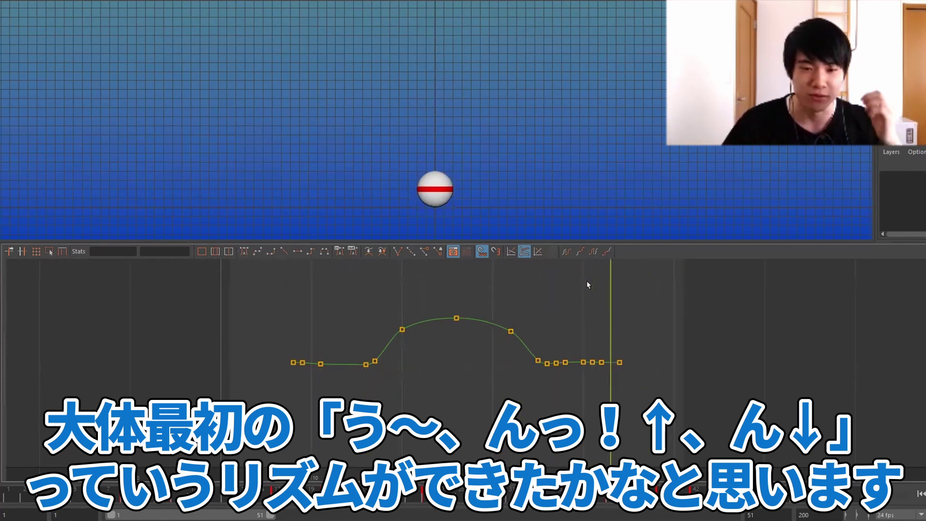
Step: Frame the keys at the base of the rise and the anticipation section in the graph view
middle_click_drag(428, 347, 473, 337, "alt")
right_click_drag(473, 337, 444, 343, "alt")
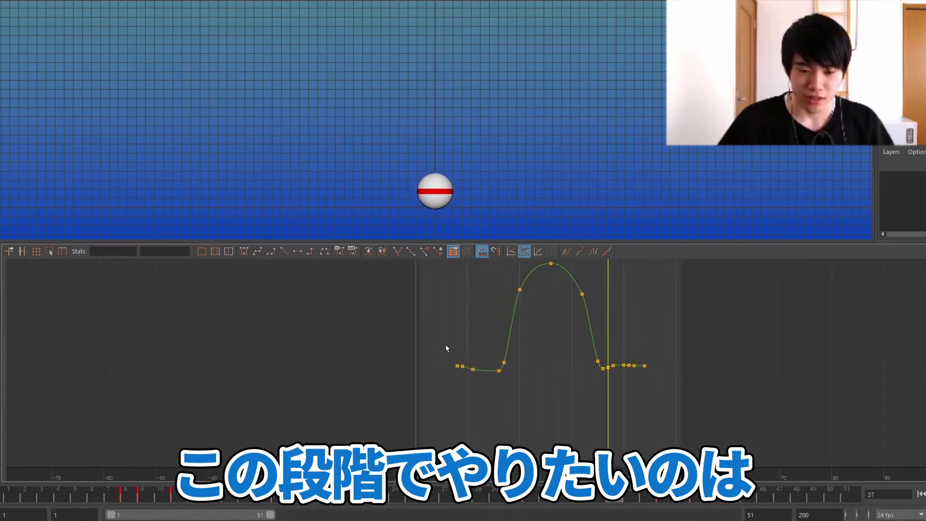
left_click_drag(486, 357, 499, 386)
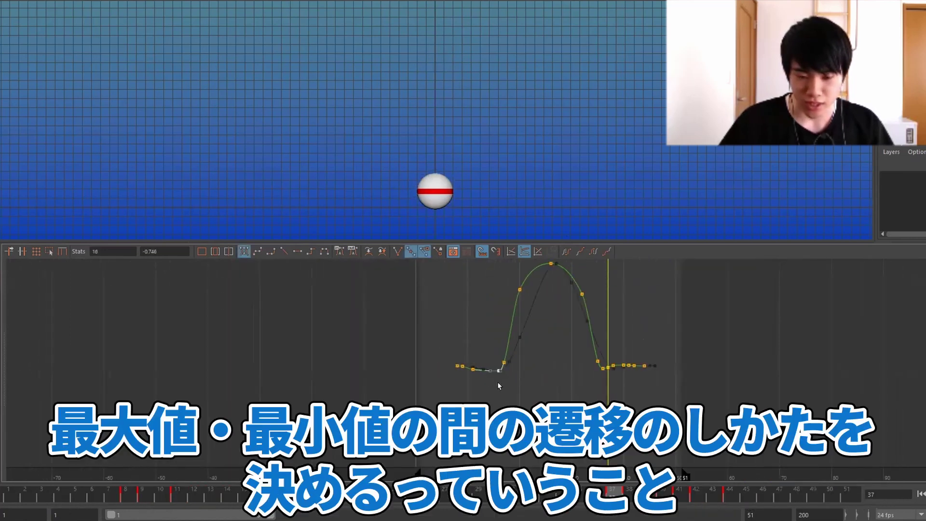
left_click_drag(484, 352, 470, 349)
key("f")
mouse_move(470, 349)
right_mouse_down("alt")
mouse_move(543, 335)
mouse_move(533, 327)
mouse_move(533, 337)
right_mouse_up("alt")
middle_click_drag(533, 337, 418, 336, "alt")
right_click_drag(419, 336, 548, 314, "alt")
left_click(444, 374)
key("f")
right_click_drag(447, 320, 512, 369, "alt")
Step: Slide the dip's middle key later and higher, then play back to test the timing
left_click_drag(99, 496, 139, 496)
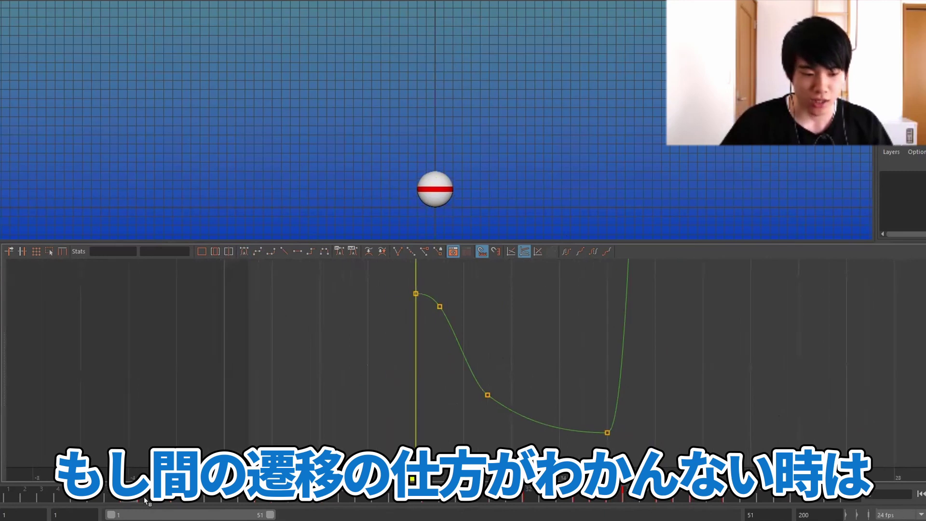
middle_click_drag(494, 290, 450, 288, "alt")
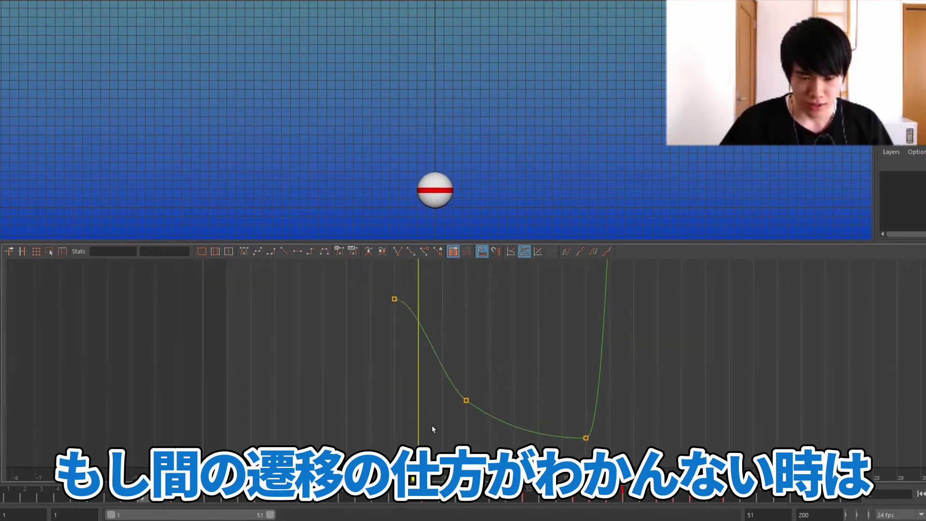
left_click(465, 400)
middle_click_drag(546, 362, 523, 283)
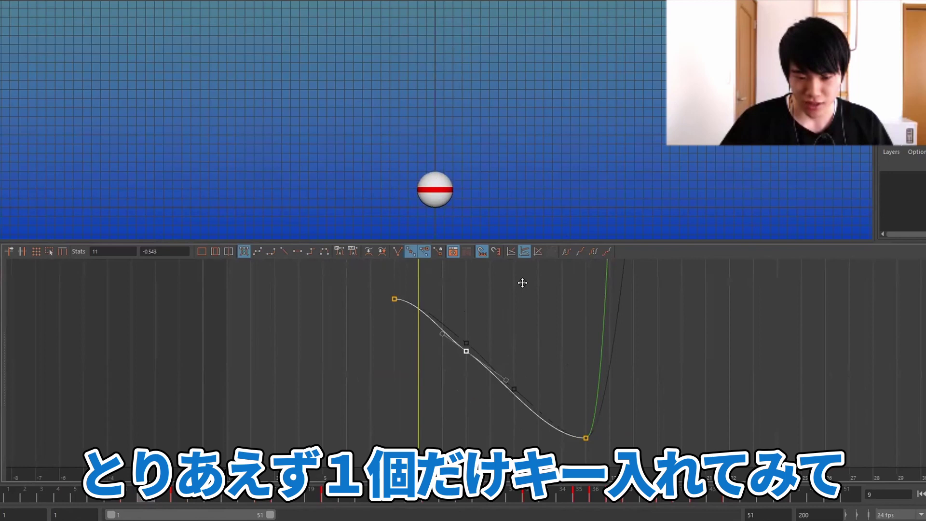
middle_click_drag(491, 362, 532, 320)
left_click(638, 322)
key("comma")
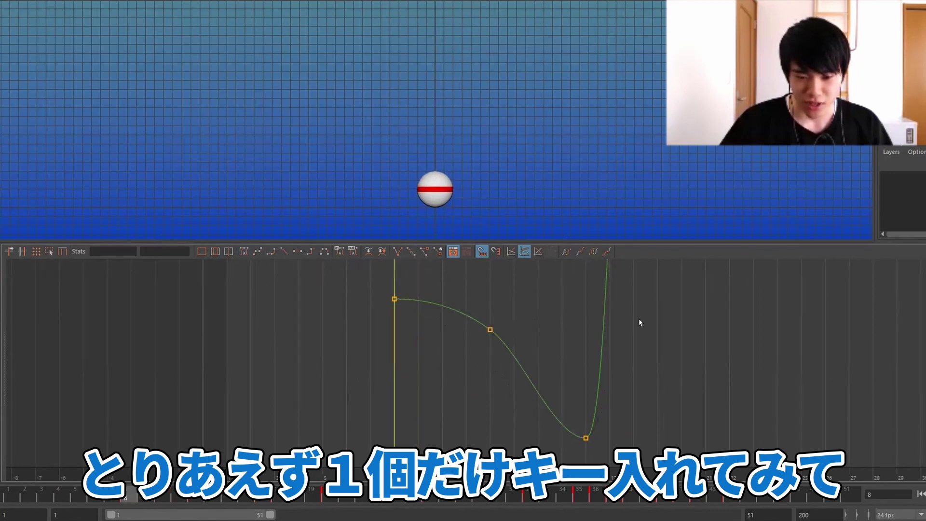
key("alt+v")
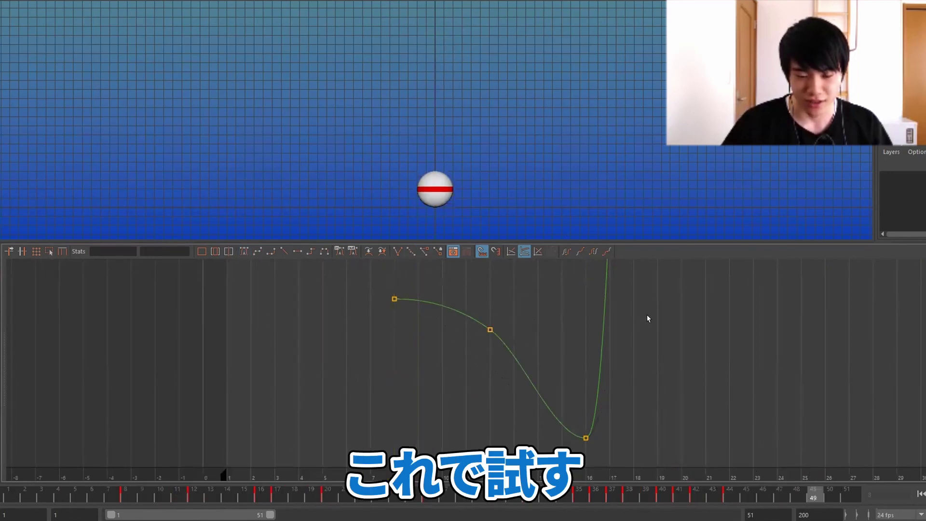
Step: Compare a low middle key against a raised one for a later transition, playing back each version
left_click(490, 329)
middle_click_drag(521, 290, 513, 368)
left_click(690, 369)
key("alt+v")
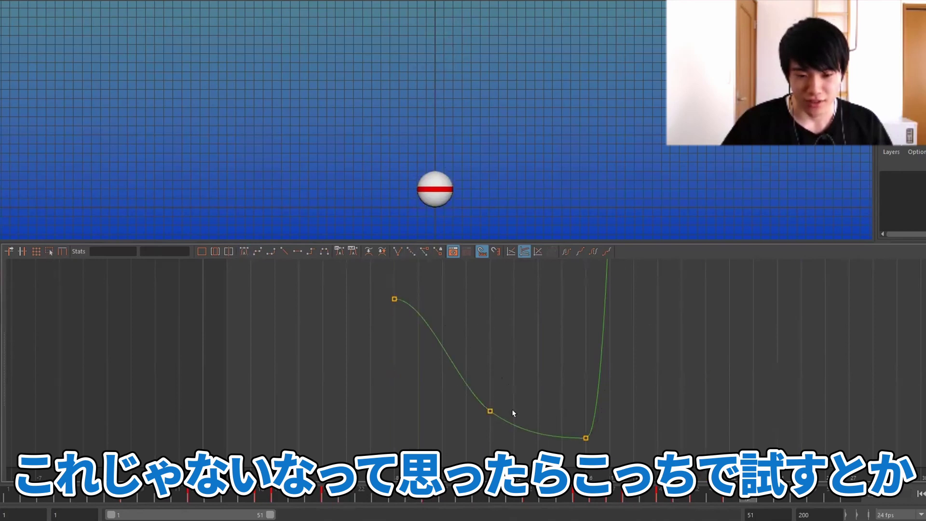
left_click(394, 299)
left_click_drag(549, 385, 606, 451)
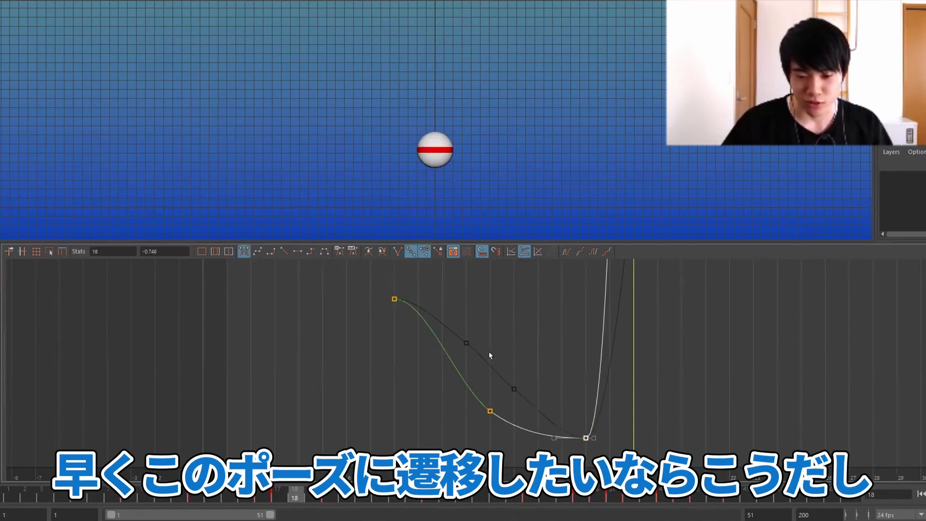
left_click(490, 411)
mouse_move(524, 424)
middle_mouse_down()
mouse_move(524, 330)
mouse_move(525, 340)
middle_mouse_up()
left_click(357, 304)
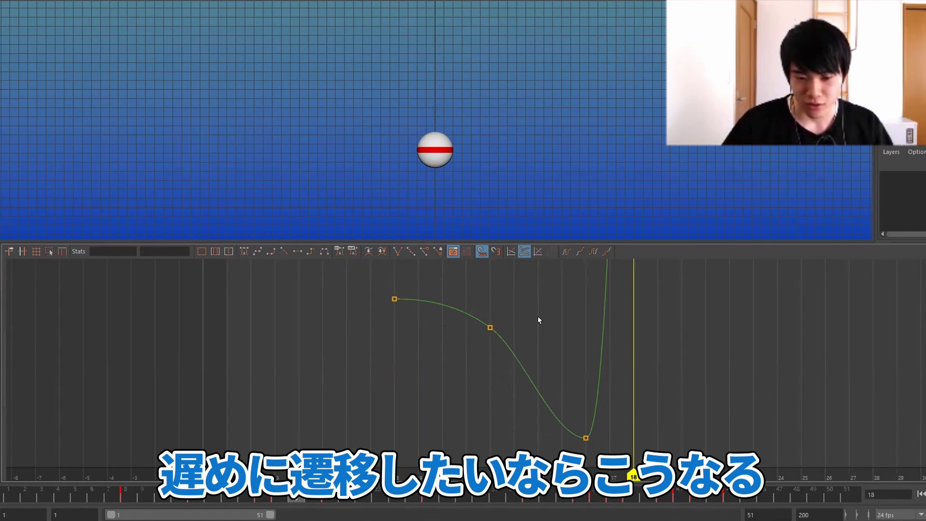
key("alt+v")
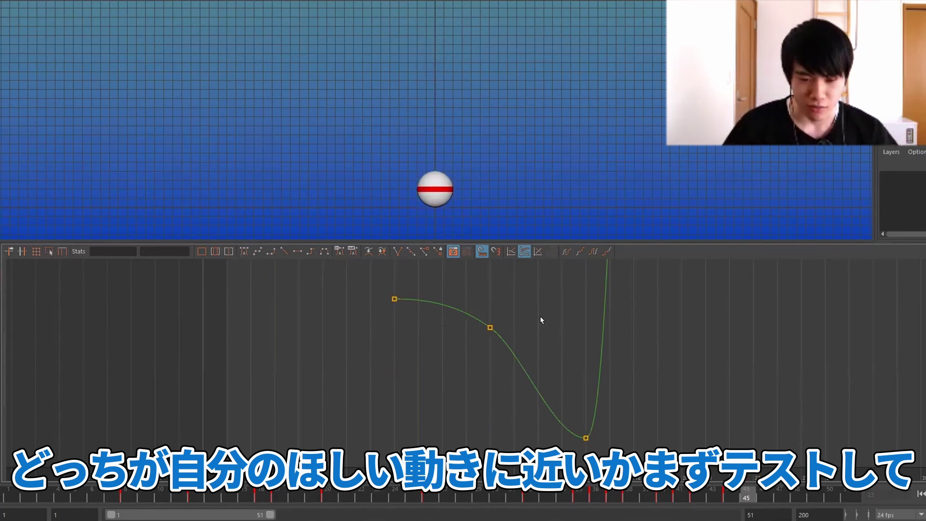
Step: Lower the falling curve's middle key and insert a new key on the drop
left_click_drag(537, 349, 471, 280)
middle_click_drag(505, 302, 538, 364)
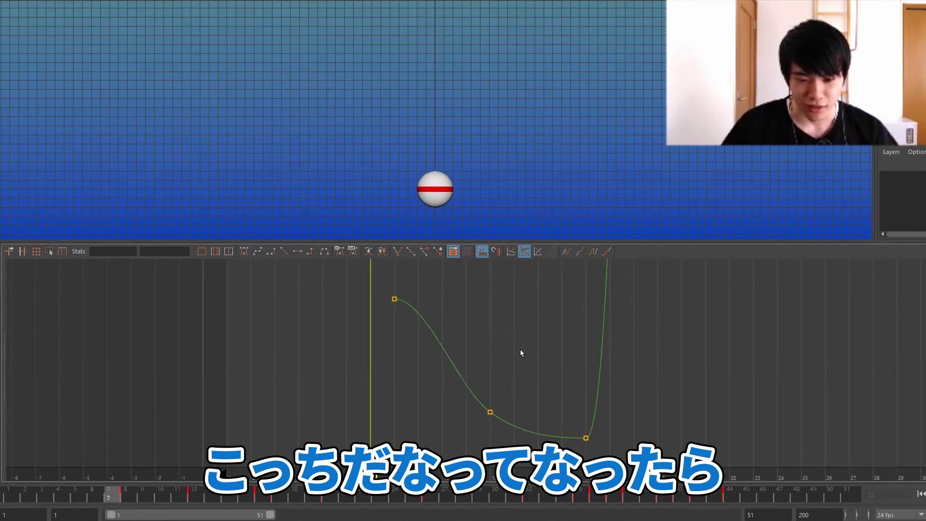
left_click_drag(526, 367, 393, 429)
middle_click_drag(468, 396, 447, 385)
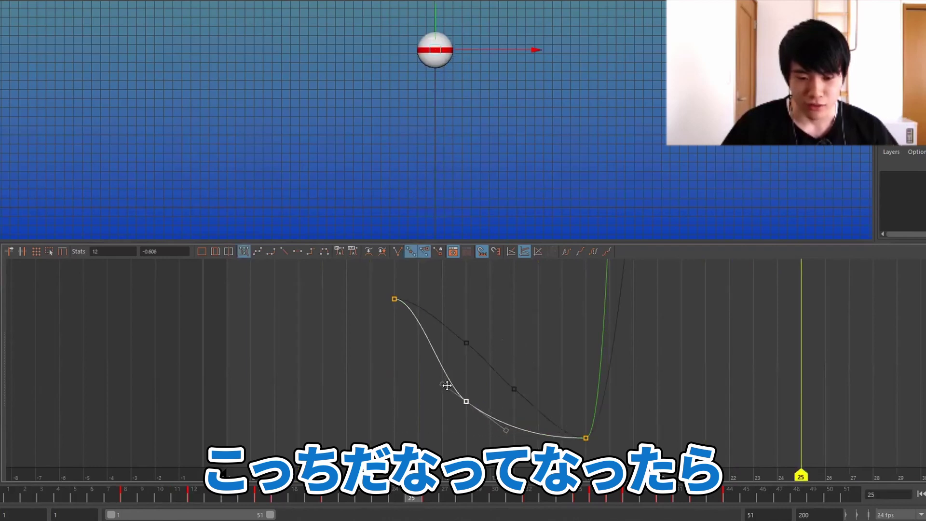
middle_click(418, 321)
left_click(466, 402)
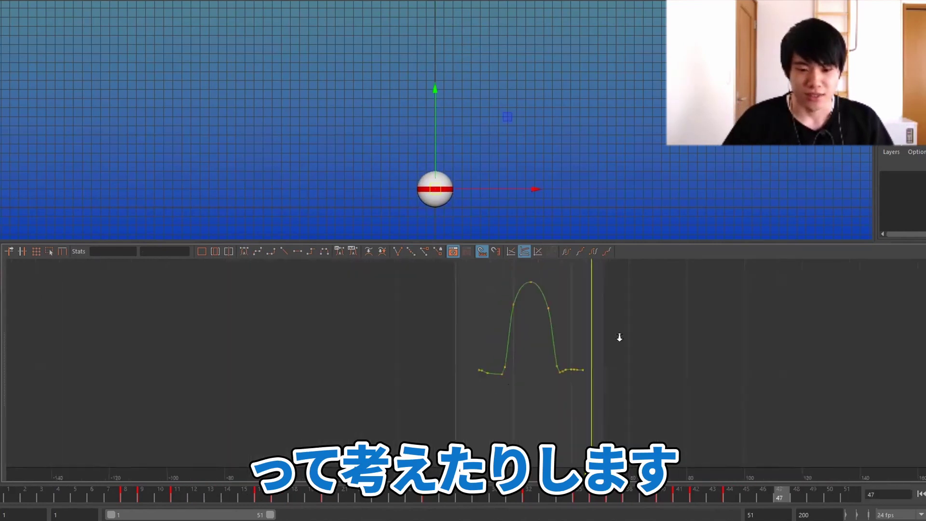
Step: Raise the frame 20 key on the rising side to steepen the take-off
mouse_move(430, 335)
right_mouse_down("alt")
mouse_move(495, 337)
mouse_move(424, 370)
right_mouse_up("alt")
left_click_drag(391, 371, 426, 392)
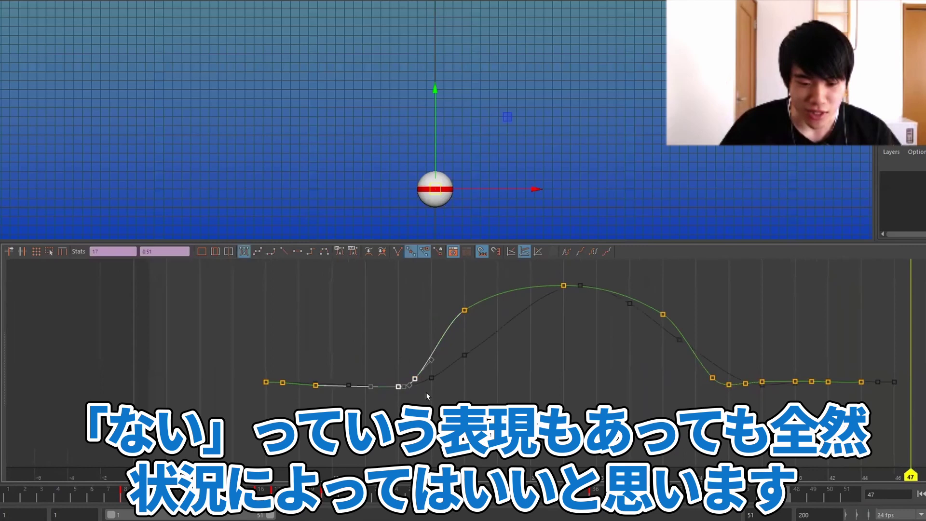
left_click(464, 311)
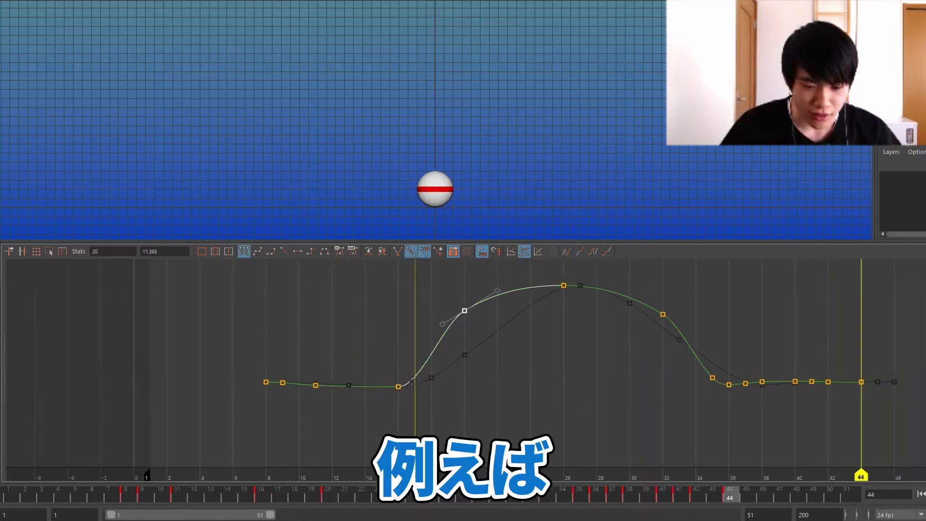
middle_click_drag(437, 397, 443, 378)
left_click(432, 296)
left_click(464, 310)
middle_click_drag(462, 325, 473, 320)
left_click(403, 410)
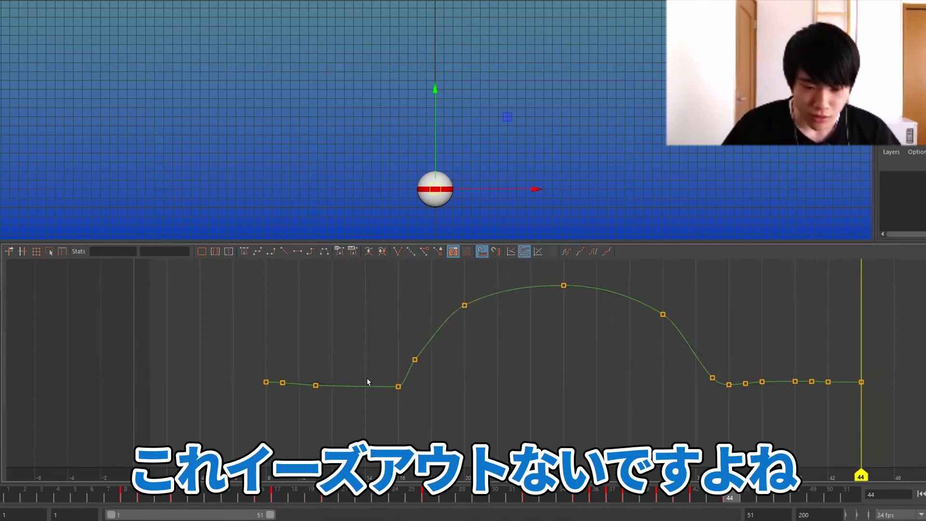
Step: Play back from frame 6 to check the take-off, then adjust the frame 17 key
left_click(90, 488)
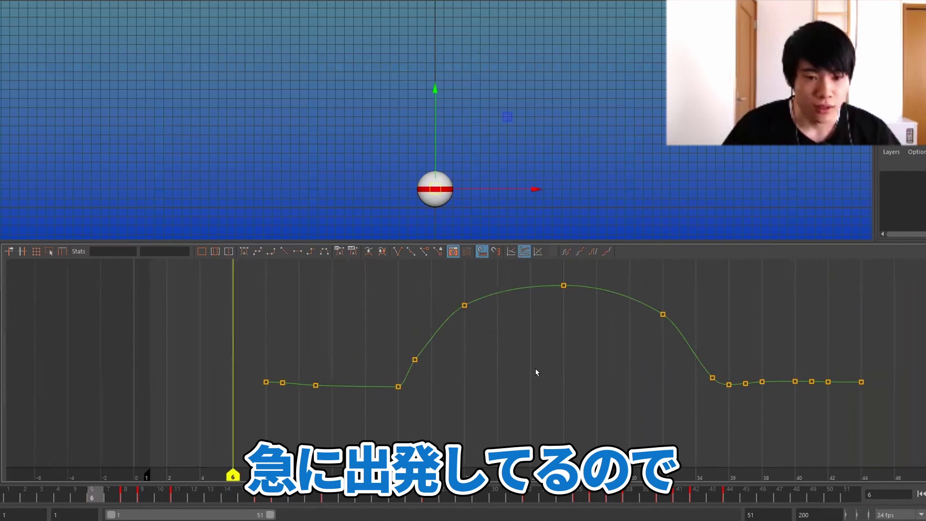
key("alt+v")
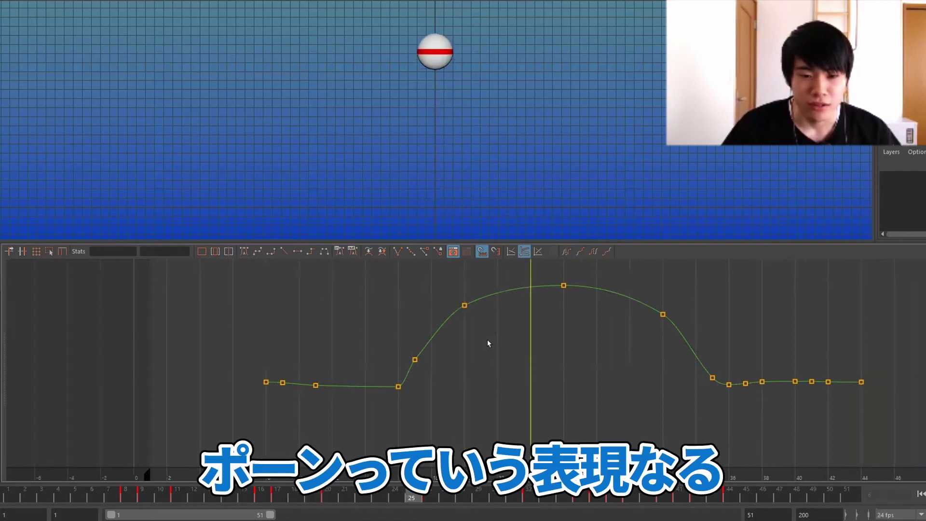
left_click(414, 360)
middle_click_drag(415, 360, 477, 361)
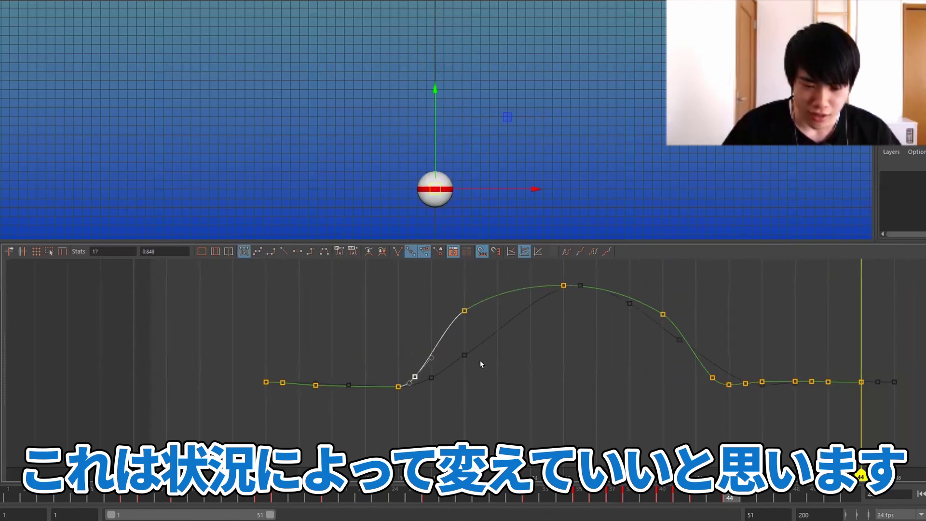
left_click(414, 377)
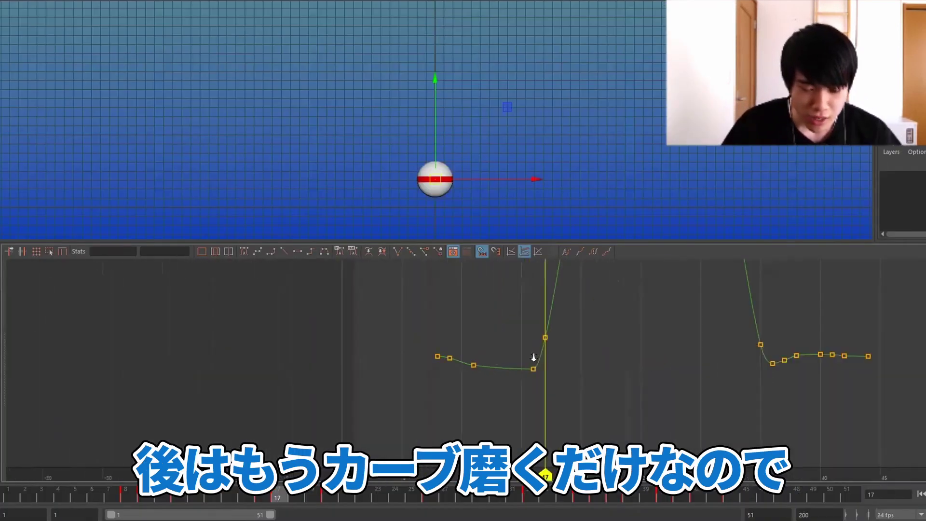
Step: Add a key on the falling curve and adjust the keys around frame 11
left_click(439, 353)
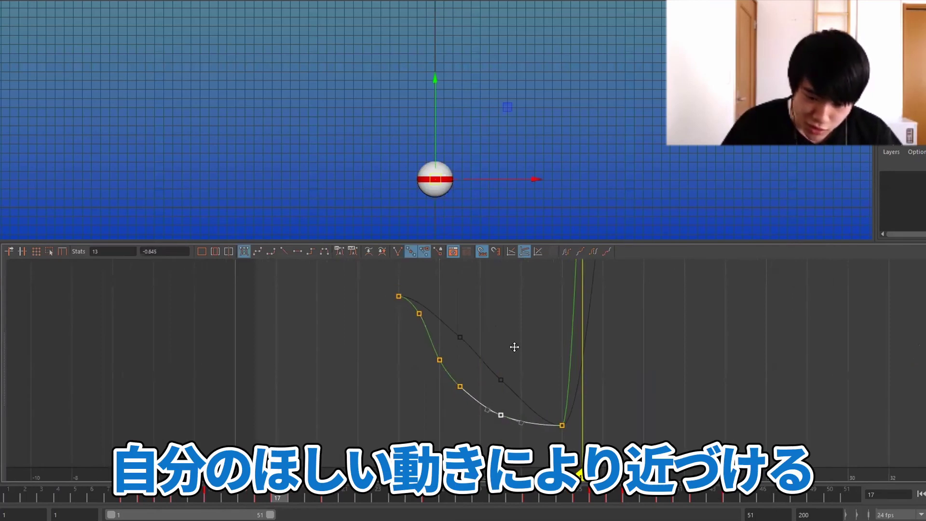
left_click(458, 340)
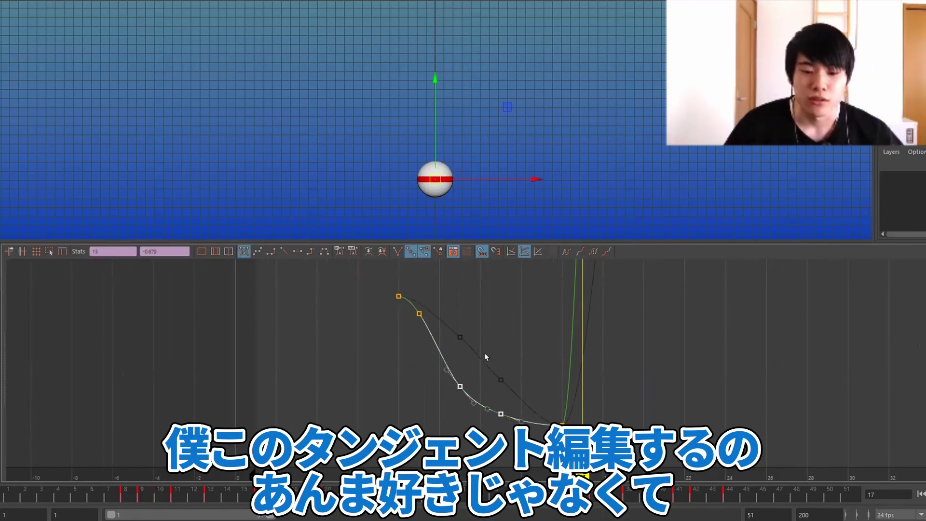
left_click(500, 414)
left_click(460, 386)
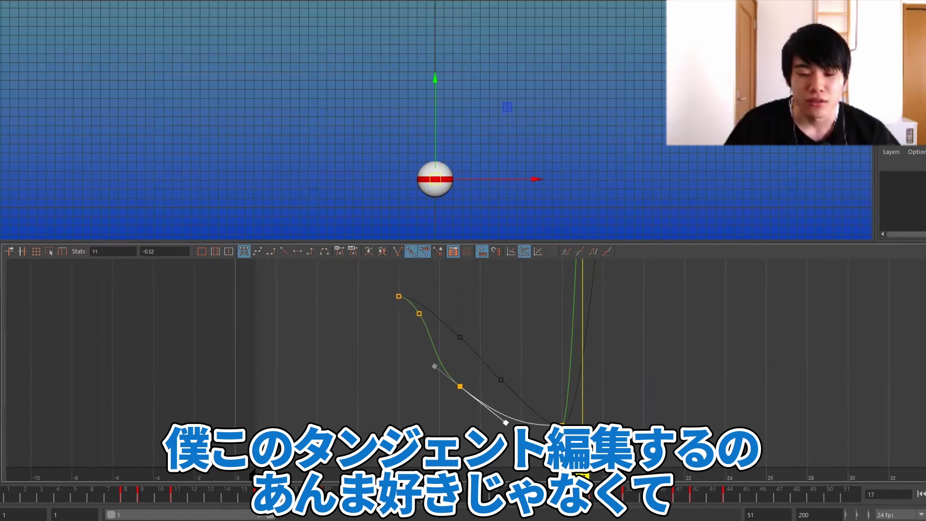
middle_click_drag(515, 388, 460, 366, "alt")
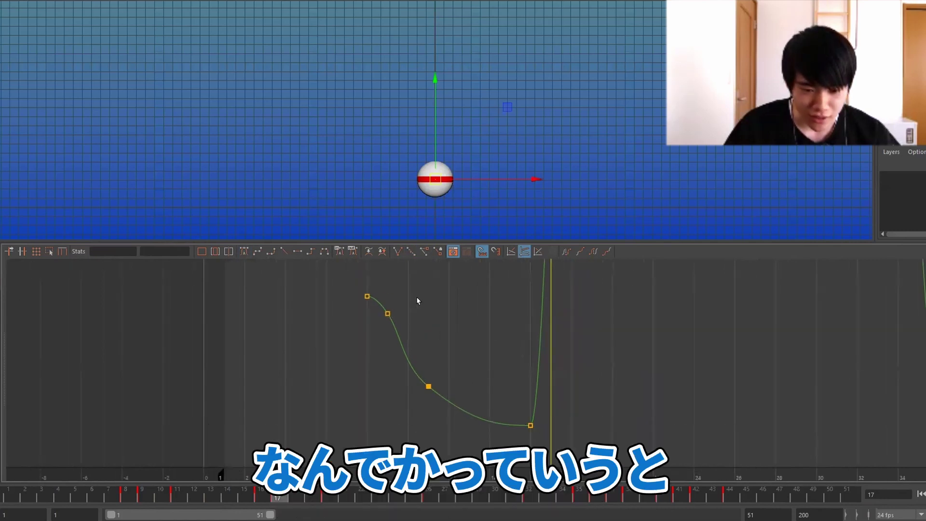
left_click(474, 422)
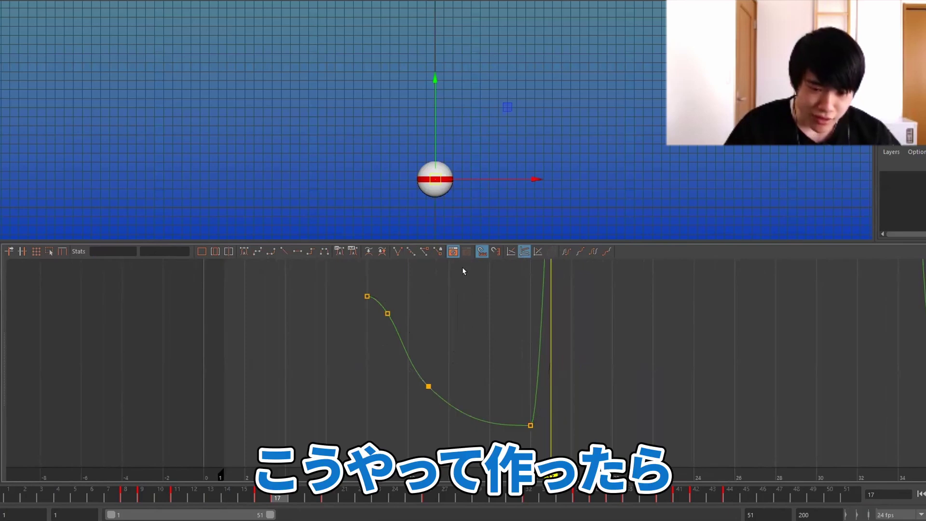
left_click_drag(462, 270, 325, 331)
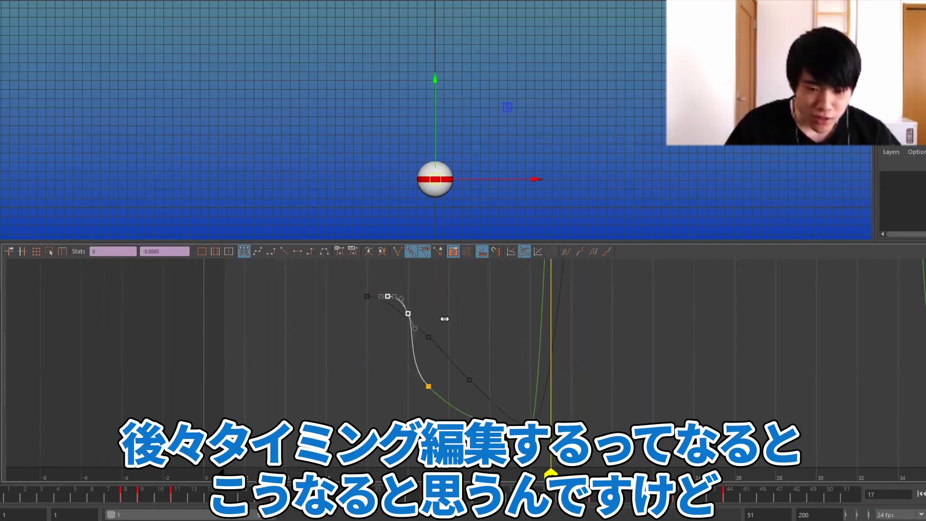
left_click(401, 311)
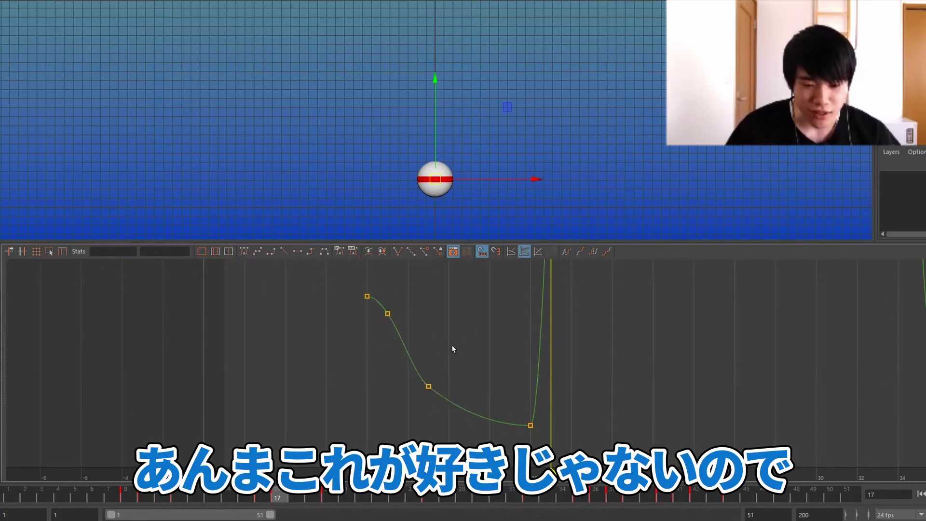
Step: Insert two more keys partway down the fall and nudge one up slightly
left_click(425, 378)
middle_click(408, 354)
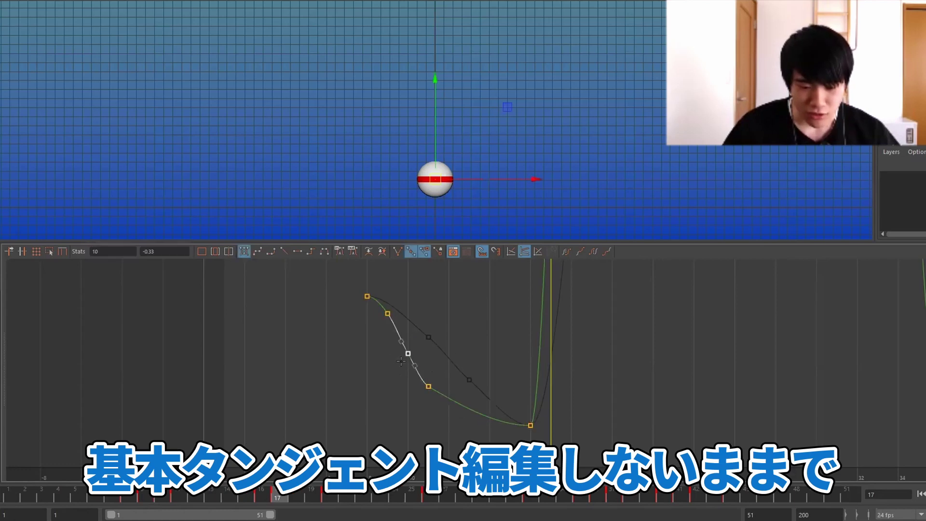
middle_click(478, 336)
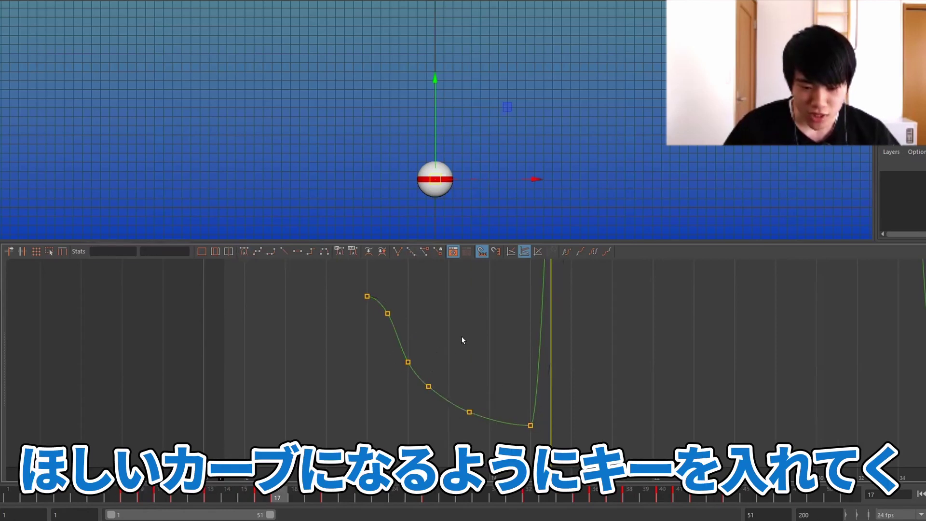
left_click(444, 360)
middle_click_drag(453, 335, 340, 279, "alt")
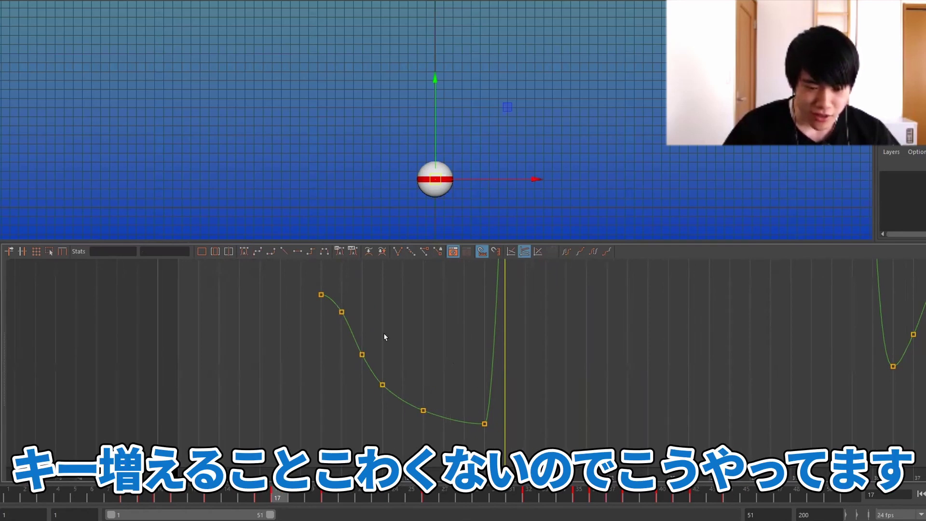
middle_click_drag(411, 343, 418, 338)
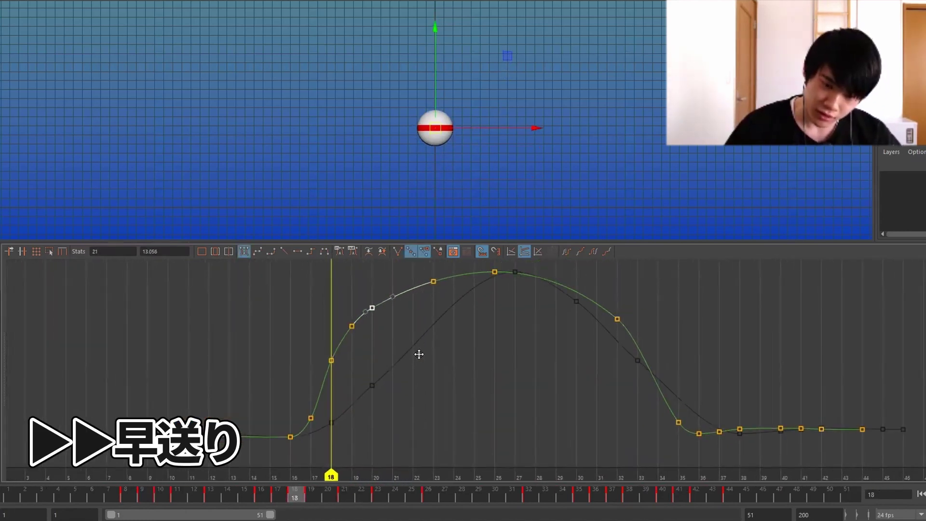
Step: Select the keys near the arc's top and zoom out to review the Translate Y curve
scroll(419, 354, "down", 2)
scroll(438, 341, "down", 3)
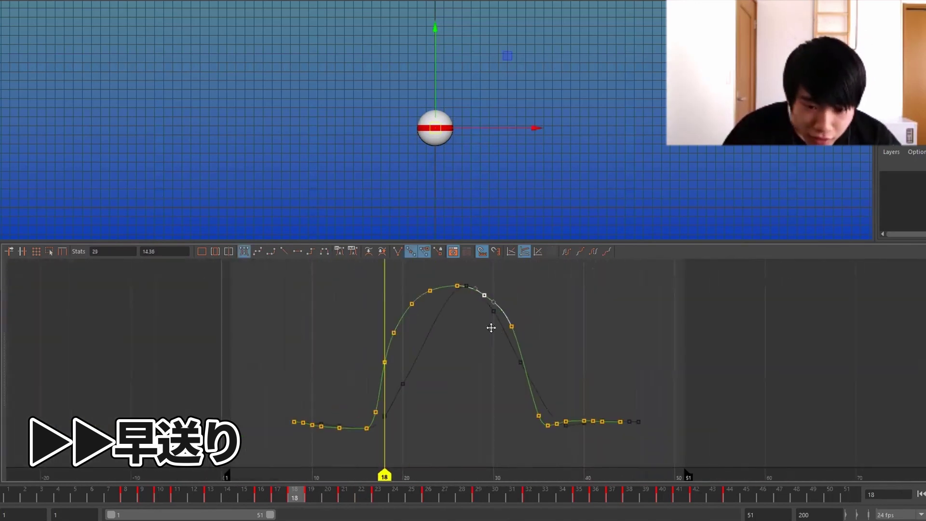
scroll(499, 339, "up", 3)
left_click_drag(413, 293, 510, 382)
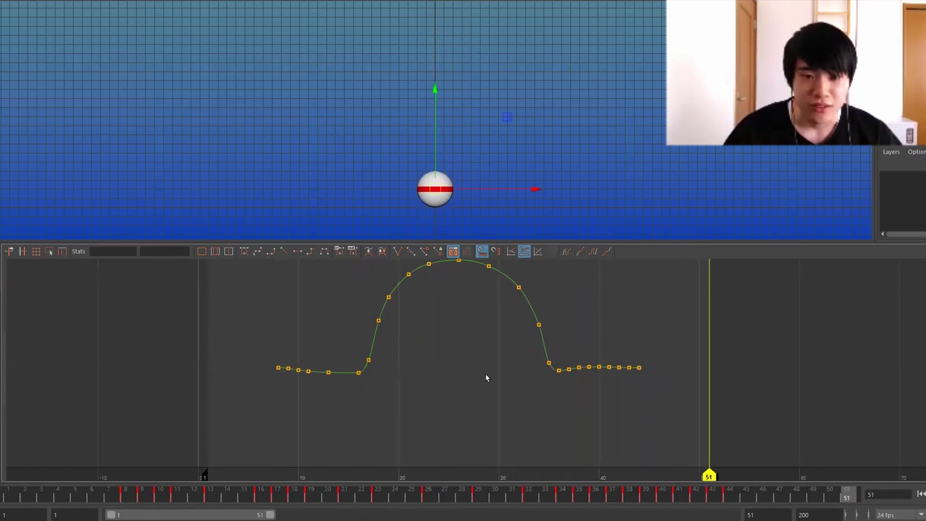
scroll(462, 326, "down", 3)
scroll(531, 323, "down", 2)
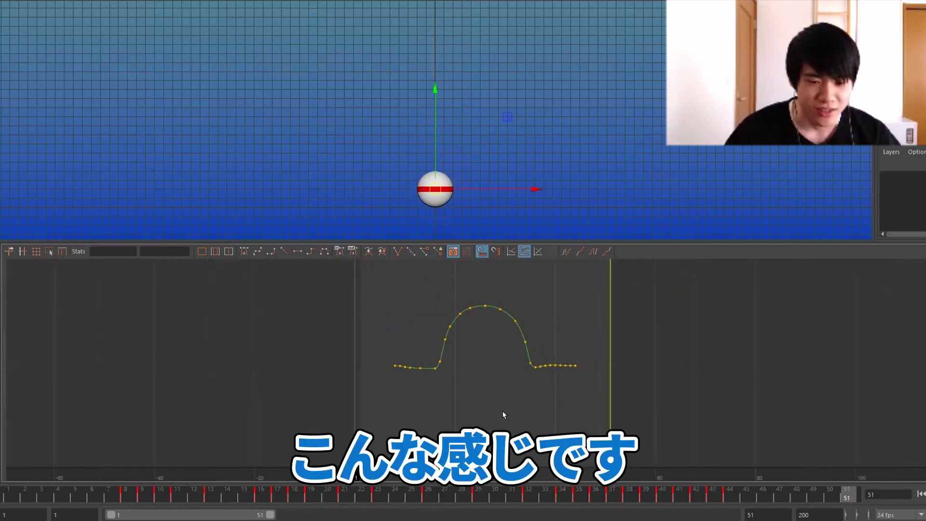
Step: Clear the selection and scrub the timeline to find the contact, settling on frame 8
left_click(466, 176)
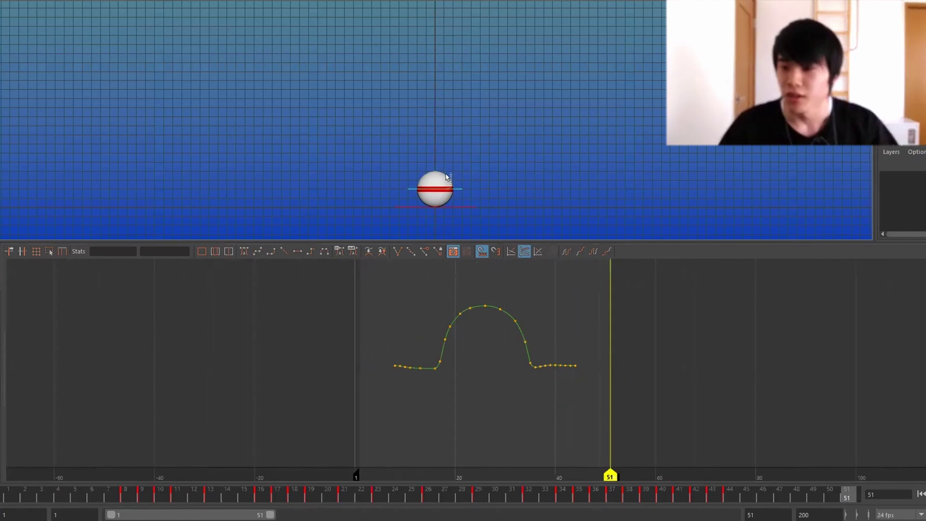
left_click(458, 198)
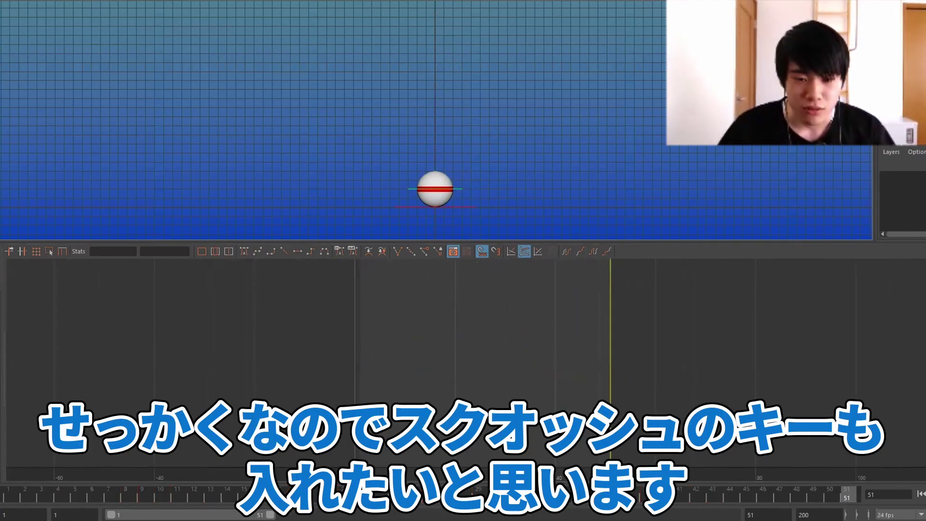
left_click_drag(530, 130, 249, 134)
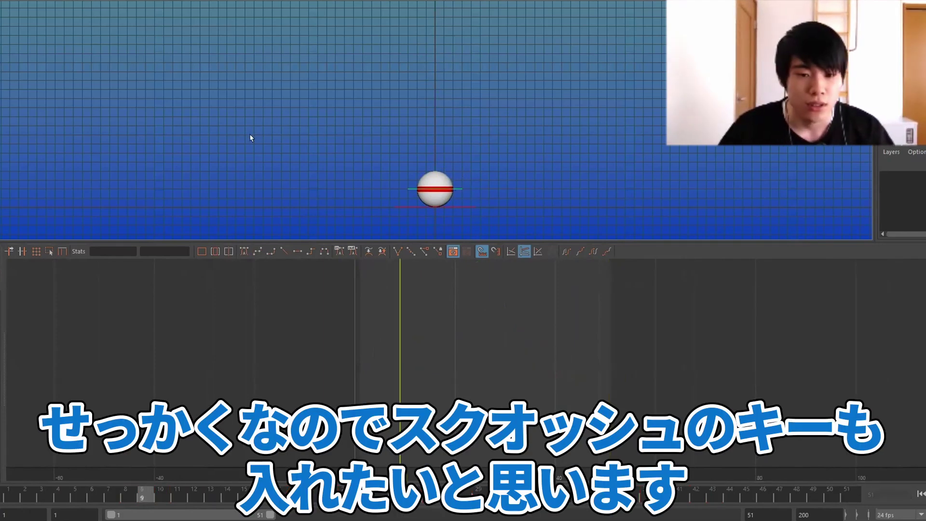
mouse_move(501, 152)
left_mouse_down()
mouse_move(484, 164)
mouse_move(522, 155)
mouse_move(524, 186)
mouse_move(515, 180)
left_mouse_up()
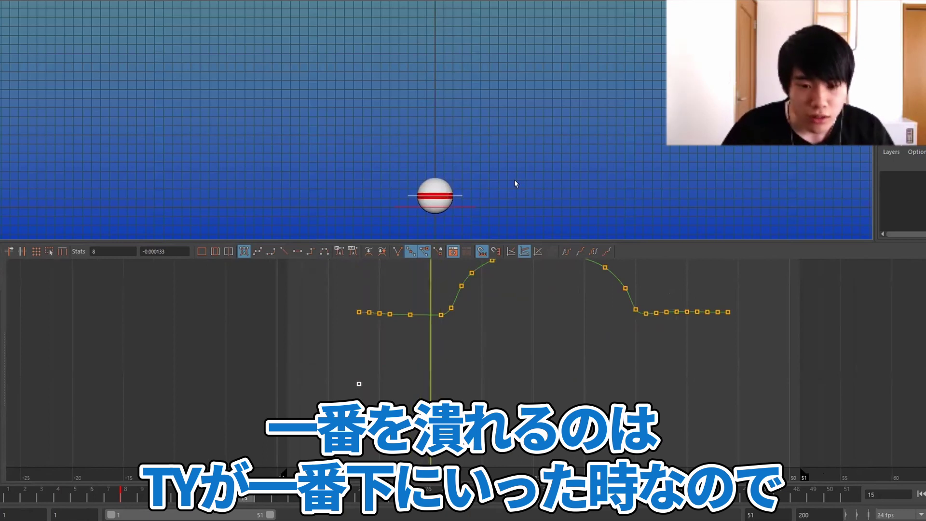
key("comma")
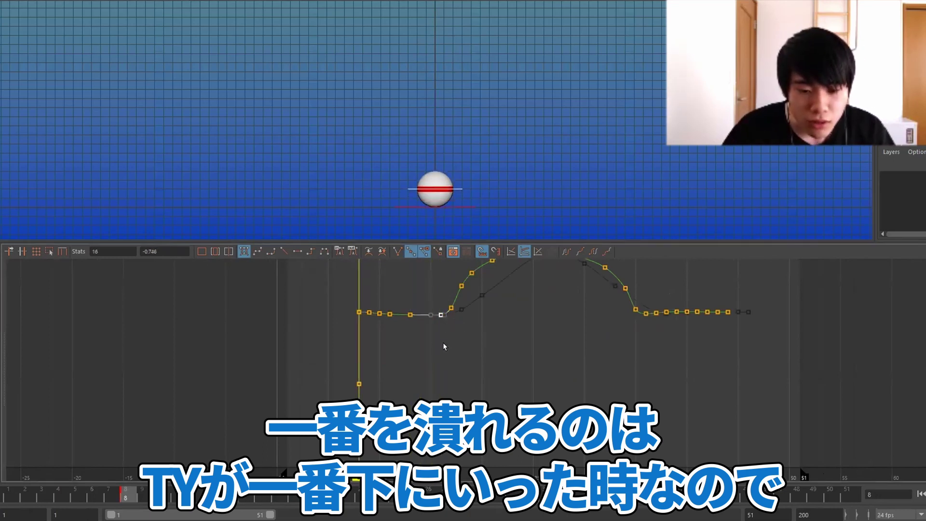
Step: Drag the frame 16 squash key down to about -1.627 so the ball flattens
left_click(435, 377)
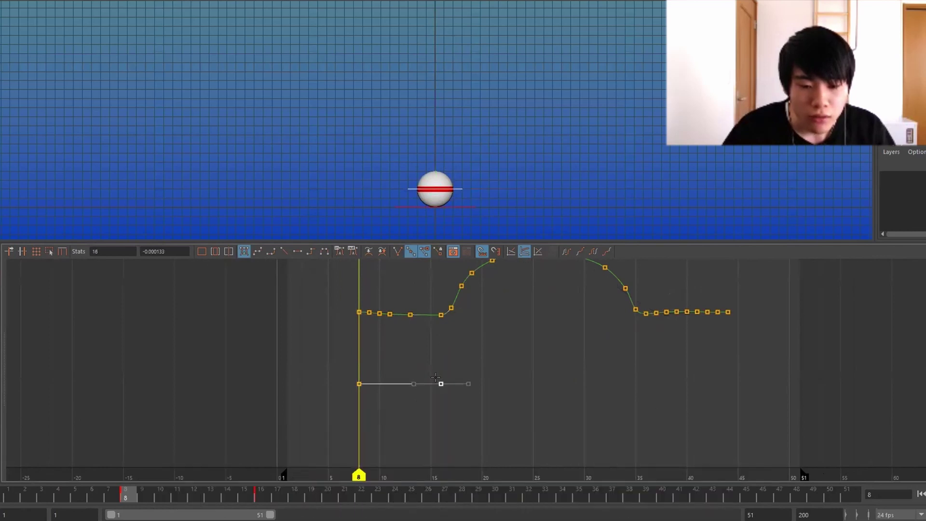
key("period")
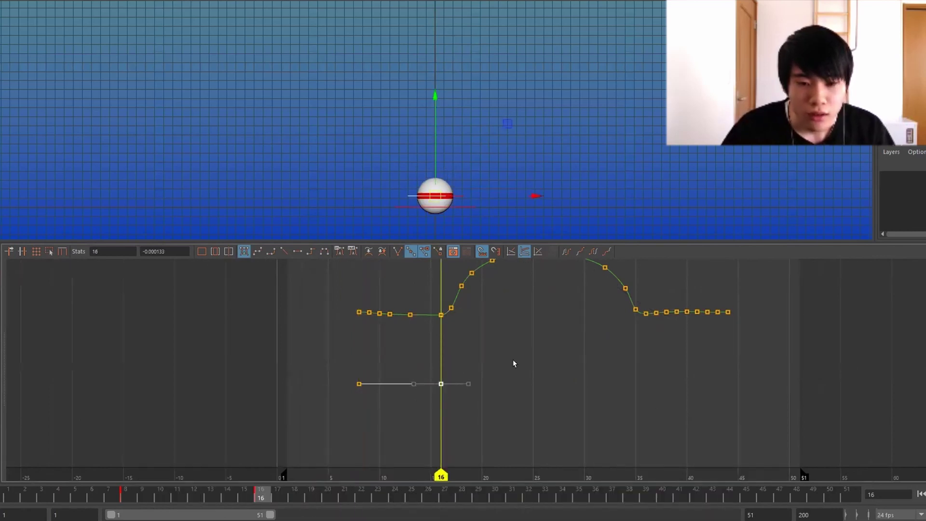
mouse_move(512, 415)
middle_mouse_down()
mouse_move(512, 331)
mouse_move(491, 357)
mouse_move(494, 349)
middle_mouse_up()
scroll(521, 155, "up", 5)
scroll(496, 165, "up", 3)
key("comma")
key("period")
Step: Raise the frame 17 squash key so the ball recovers to round
key("a")
right_click_drag(459, 352, 468, 343, "alt+shift")
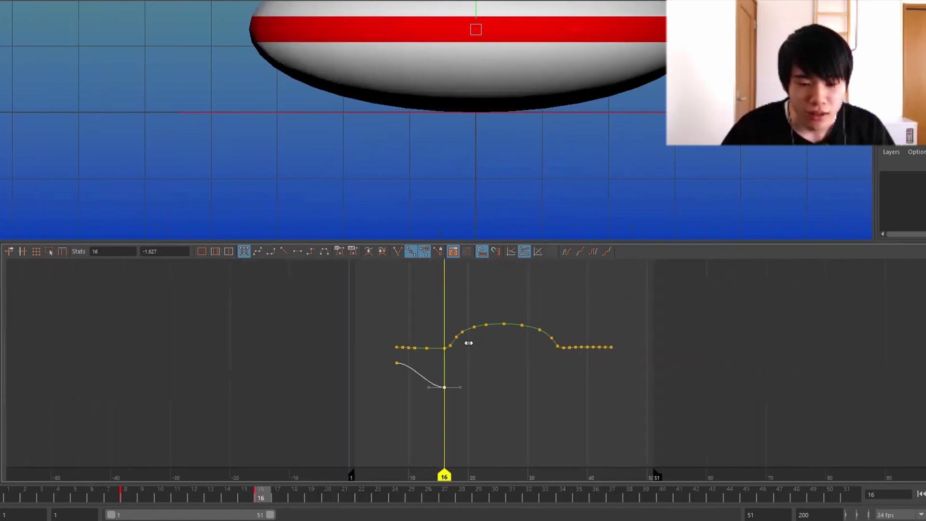
scroll(517, 150, "down", 3)
scroll(522, 109, "down", 5)
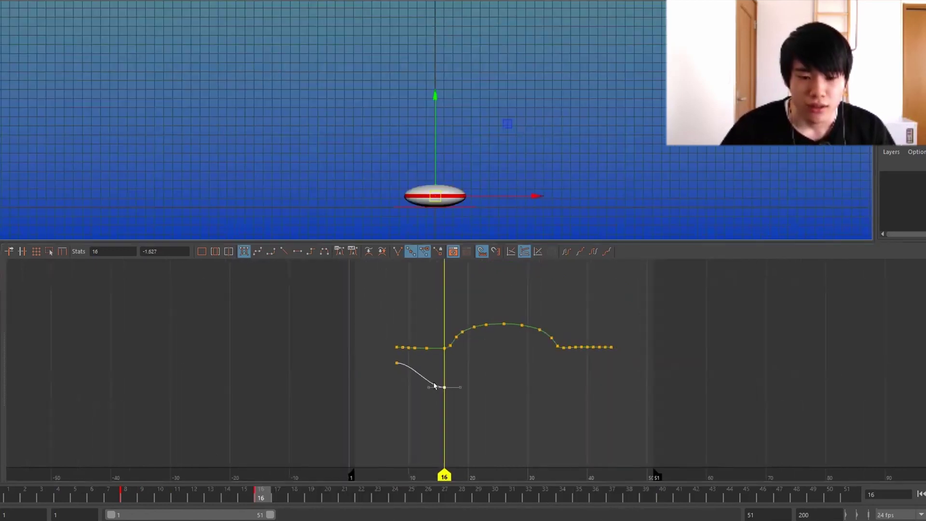
key("period")
key("period")
key("comma")
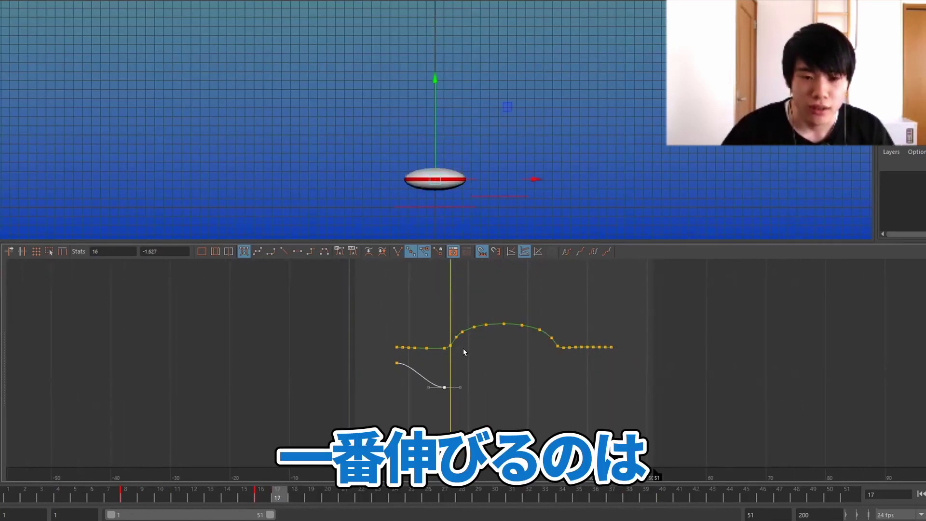
key("e")
key("q")
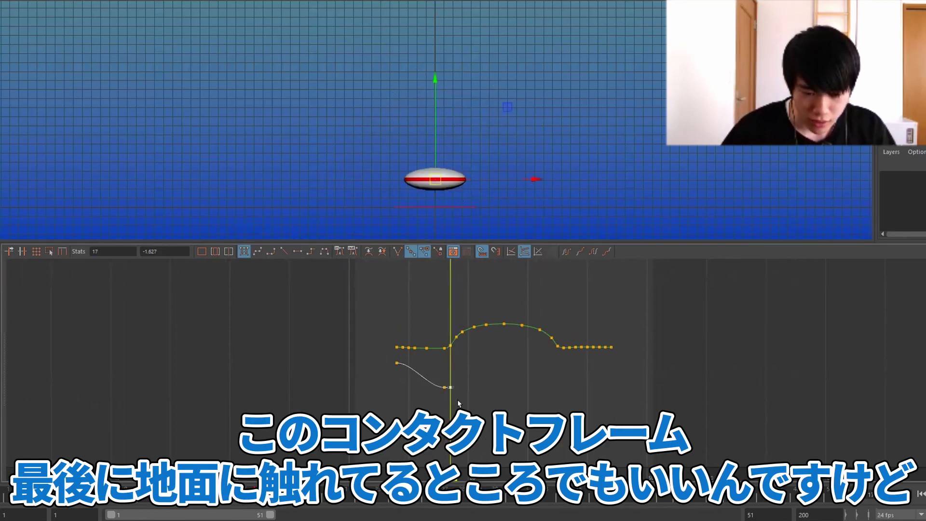
mouse_move(469, 389)
middle_mouse_down()
mouse_move(478, 343)
mouse_move(470, 348)
middle_mouse_up()
key("a")
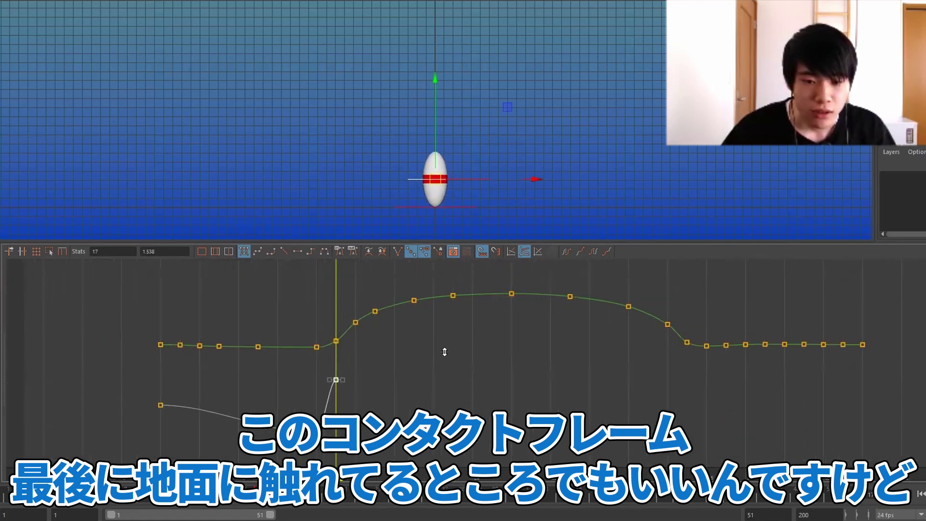
Step: Insert a squash key at frame 18 and raise it for maximum stretch
middle_click_drag(444, 352, 513, 350, "alt")
key("comma")
key("period")
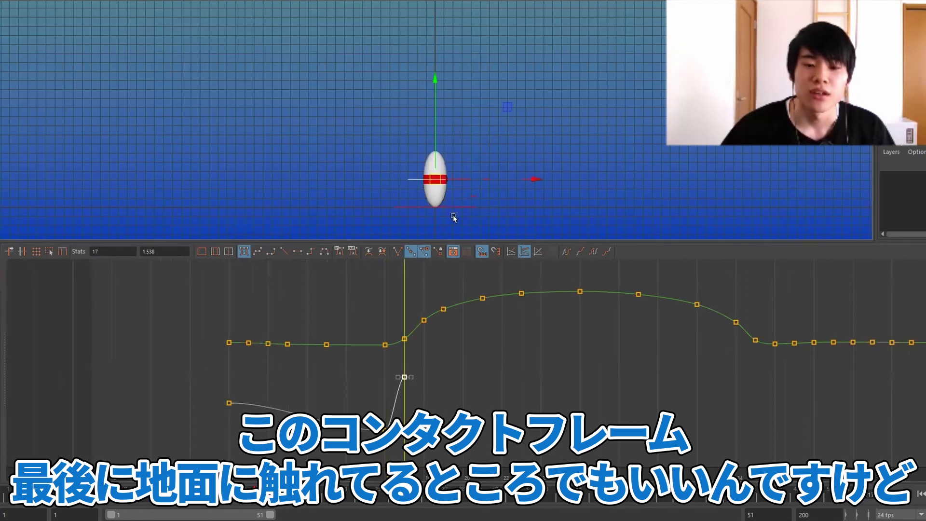
key("period")
middle_click(423, 376)
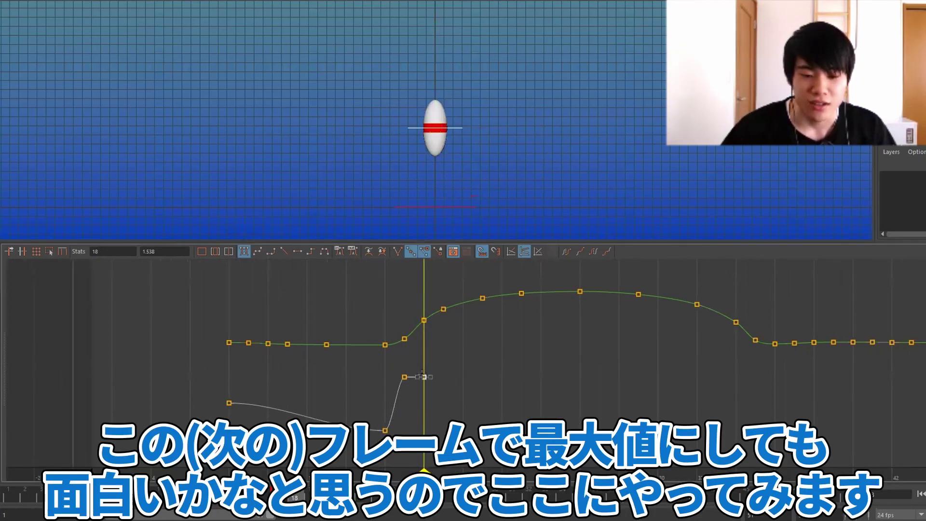
middle_click_drag(435, 388, 435, 380)
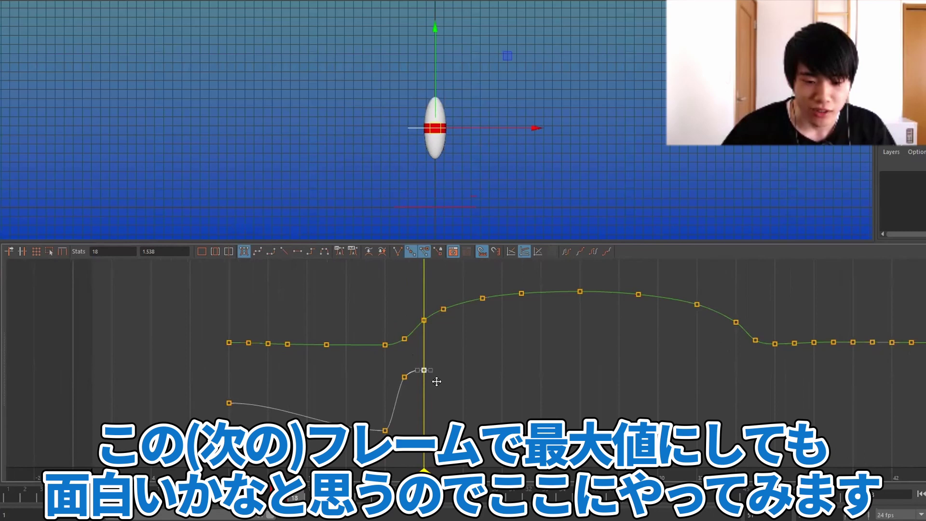
key("comma")
key("period")
left_click(453, 337)
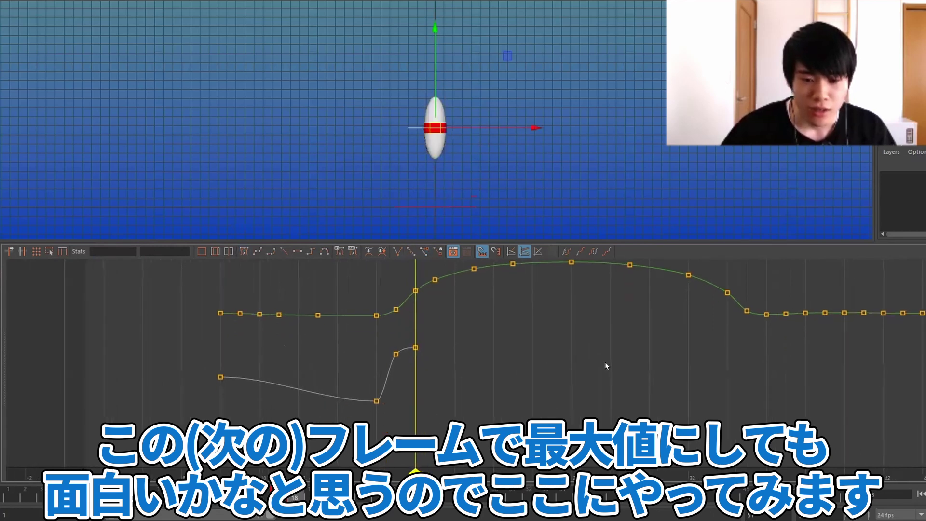
Step: Step ahead to frame 24, following the ball in the 3D view
key("alt+period")
key("alt+period")
key("alt+period")
key("alt+period")
key("alt+period")
key("alt+period")
middle_click_drag(512, 133, 537, 135, "alt")
key("alt+period")
key("alt+period")
key("alt+period")
Step: Slide a squash key to frame 27 and lower it slightly to compress the ball
key("alt+comma")
middle_click_drag(458, 322, 374, 336, "alt")
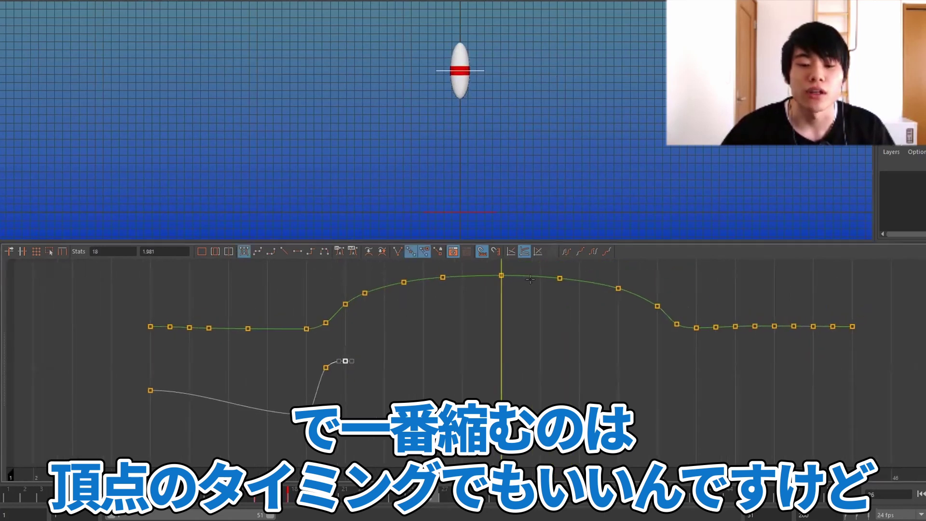
middle_click_drag(357, 359, 494, 371)
mouse_move(529, 335)
middle_mouse_down()
mouse_move(564, 338)
mouse_move(565, 356)
mouse_move(567, 349)
middle_mouse_up()
key("alt+period")
key("alt+comma")
key("alt+period")
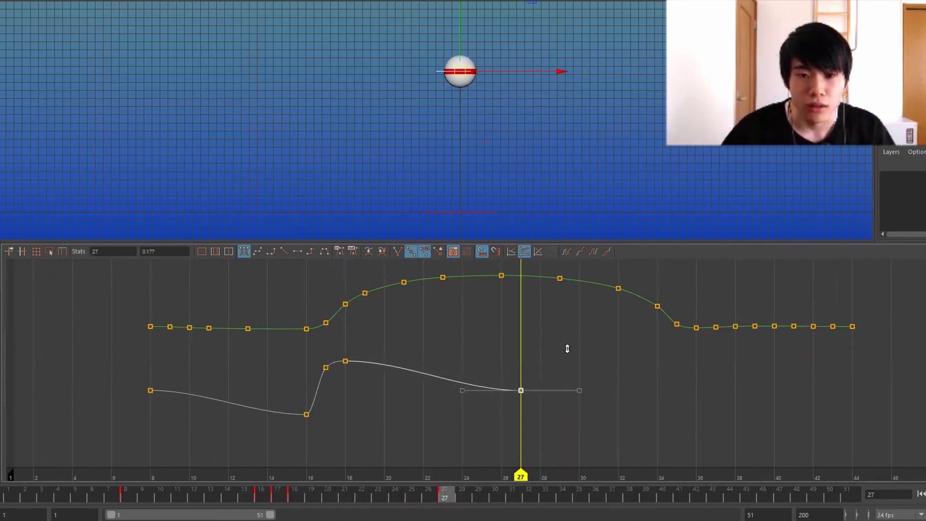
Step: Raise the frame 35 key so the ball stretches before landing
right_click_drag(582, 346, 520, 354, "alt+shift")
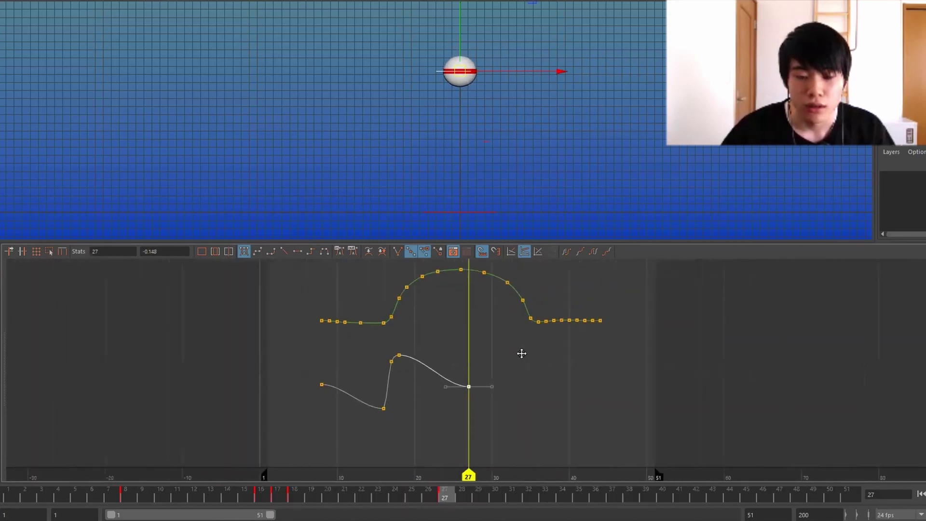
key("alt+v")
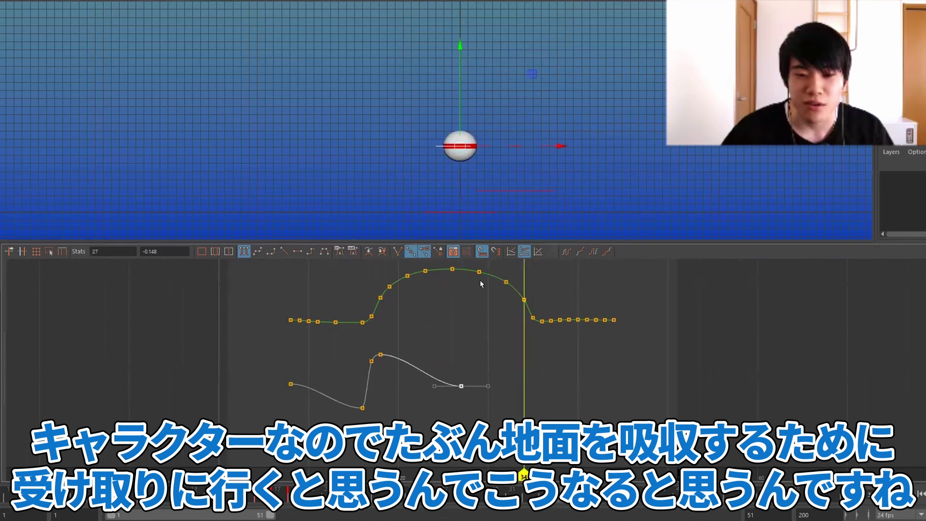
middle_click_drag(561, 302, 563, 287, "shift")
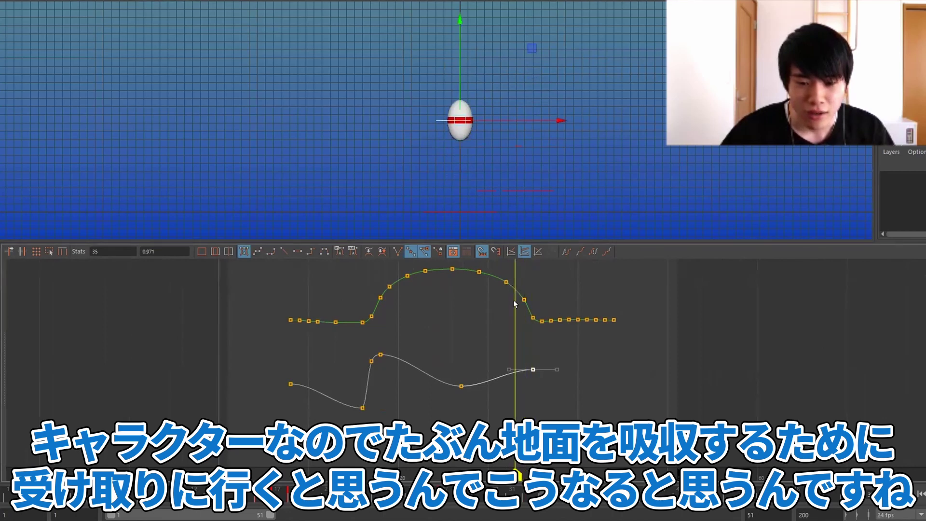
Step: Pull the frame 36 squash key down so the ball squashes at the second landing
left_click_drag(513, 300, 531, 332)
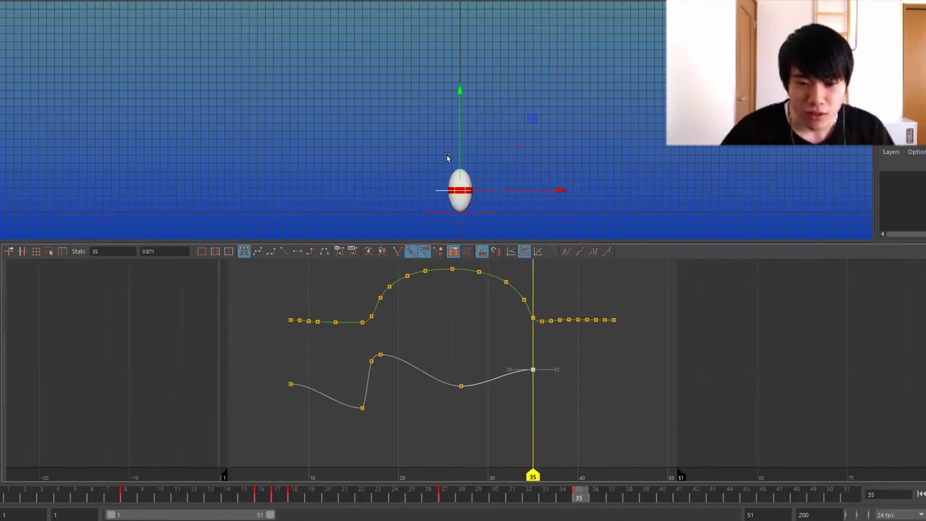
scroll(522, 374, "up", 3)
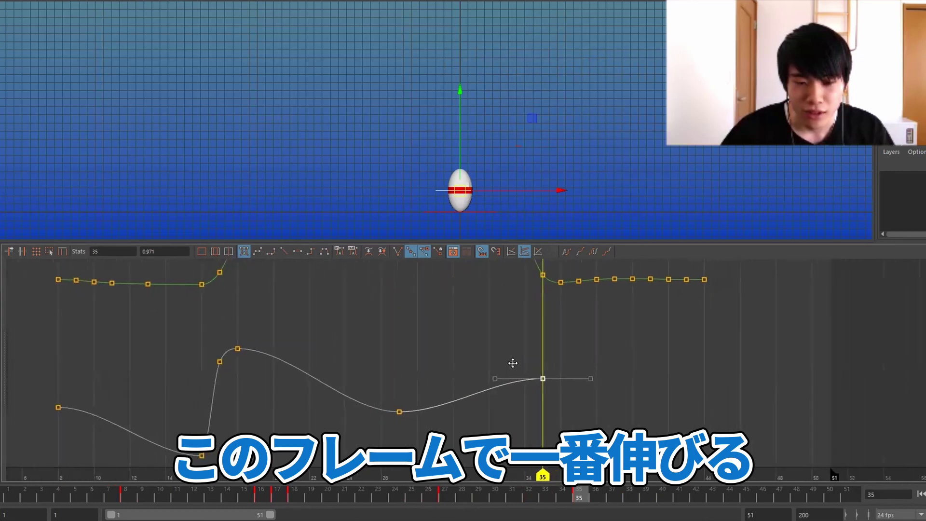
key("alt+period")
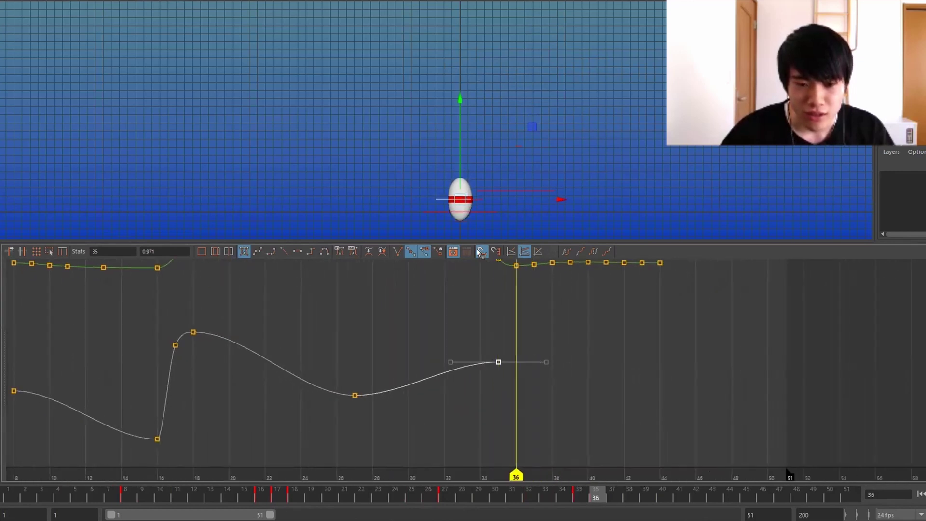
middle_click_drag(513, 284, 487, 293, "alt")
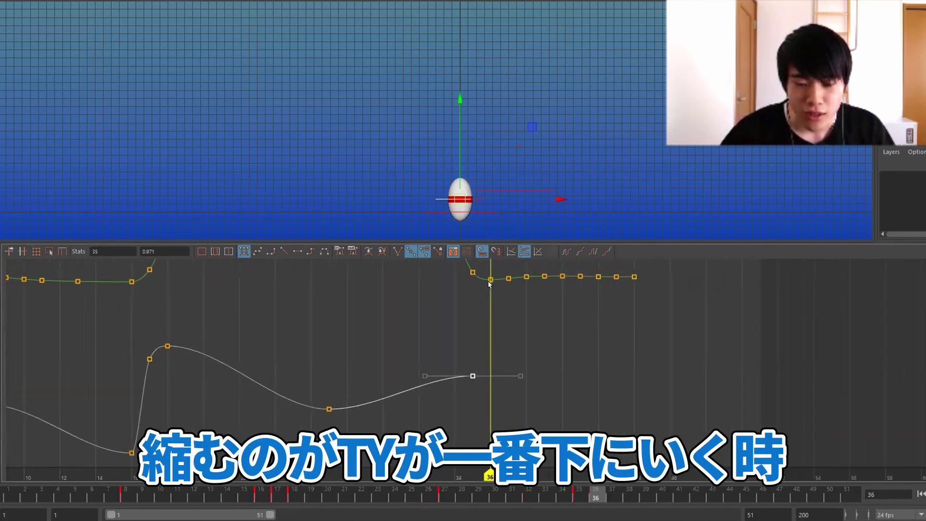
middle_click_drag(523, 337, 536, 377, "shift")
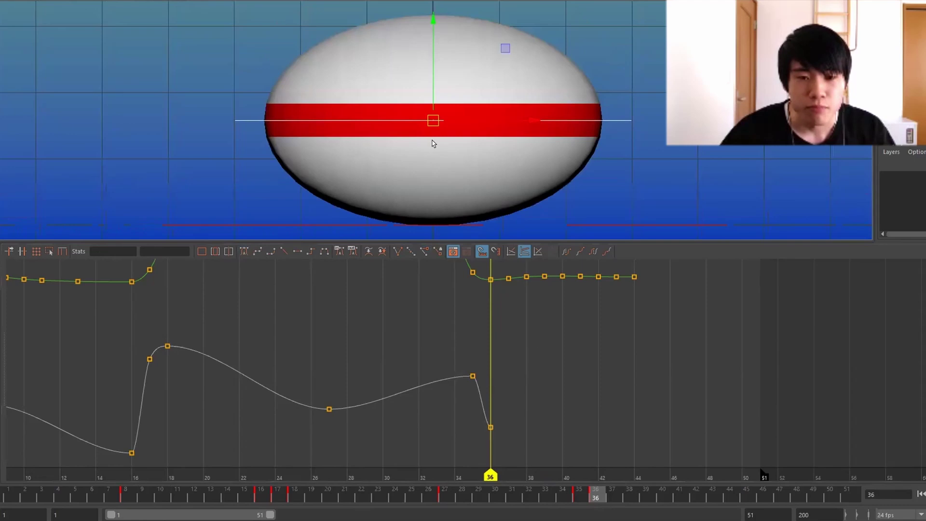
Step: Raise the frame 39 key so the ball rebounds
key("alt+period")
key("alt+period")
key("alt+period")
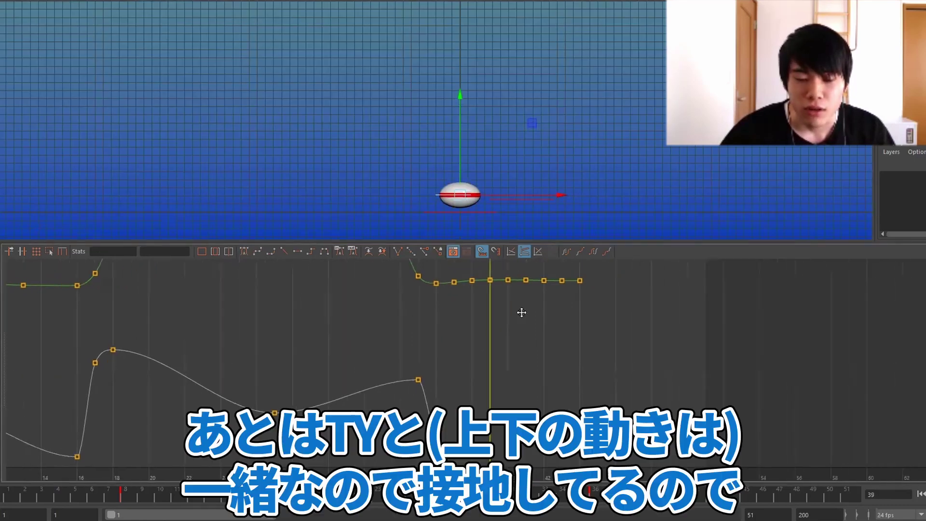
left_click(438, 374)
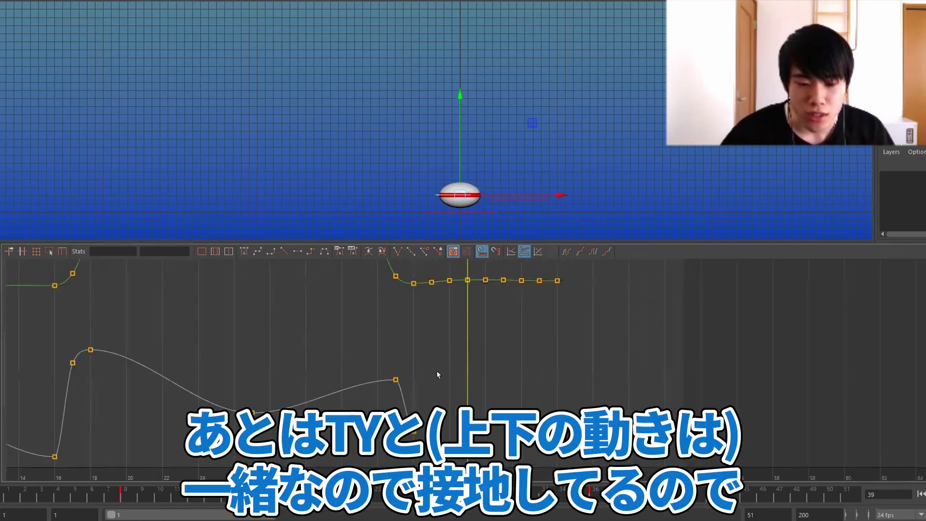
mouse_move(485, 385)
middle_mouse_down()
mouse_move(496, 370)
mouse_move(521, 377)
middle_mouse_up()
scroll(512, 222, "up", 5)
scroll(513, 221, "up", 3)
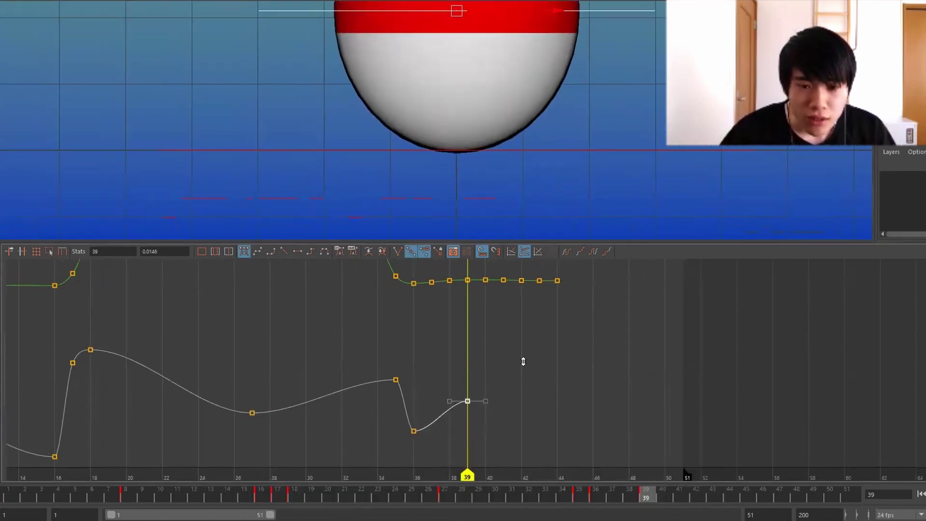
mouse_move(521, 376)
left_mouse_down()
mouse_move(519, 393)
mouse_move(541, 404)
mouse_move(558, 381)
left_mouse_up()
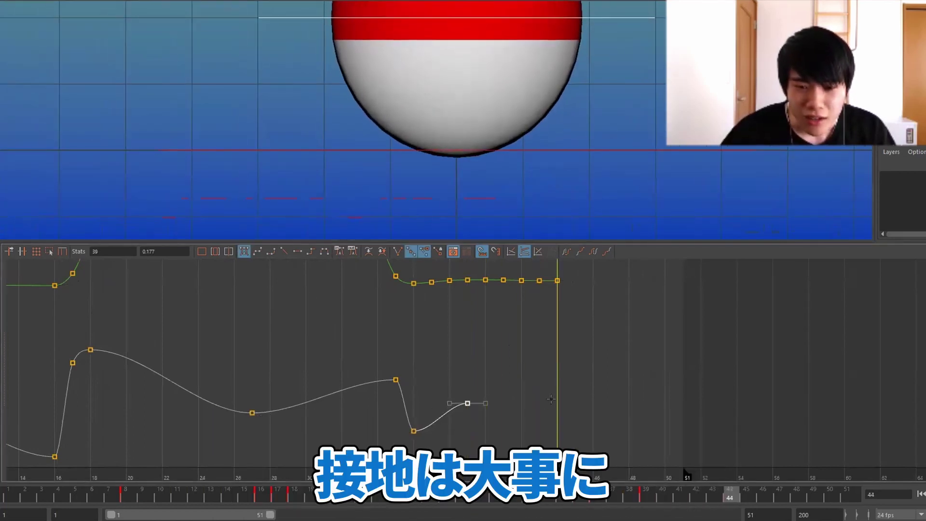
Step: Set a settling key at frame 44, then frame all curves
key("s")
middle_click_drag(574, 351, 575, 356)
key("comma")
key("comma")
key("period")
key("period")
key("comma")
key("a")
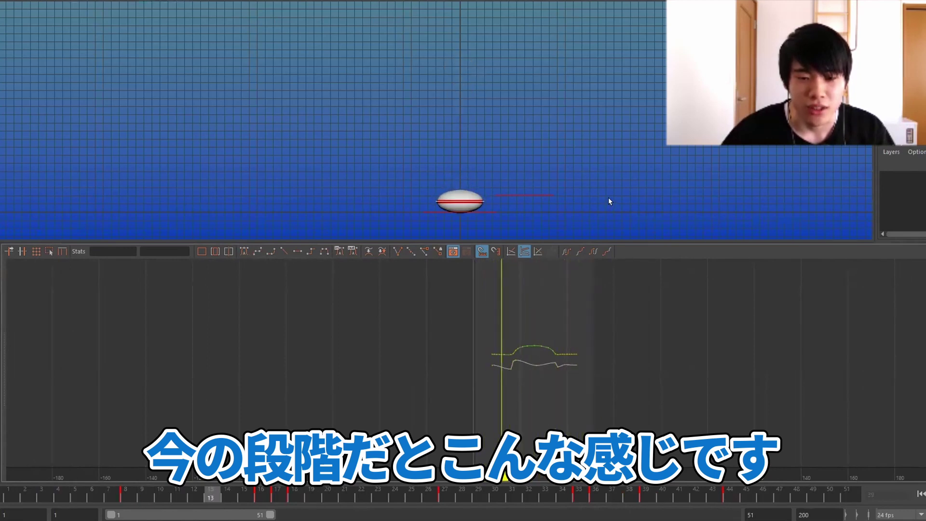
Step: Select the lower scale curve's keys and frame that curve in view
key("a")
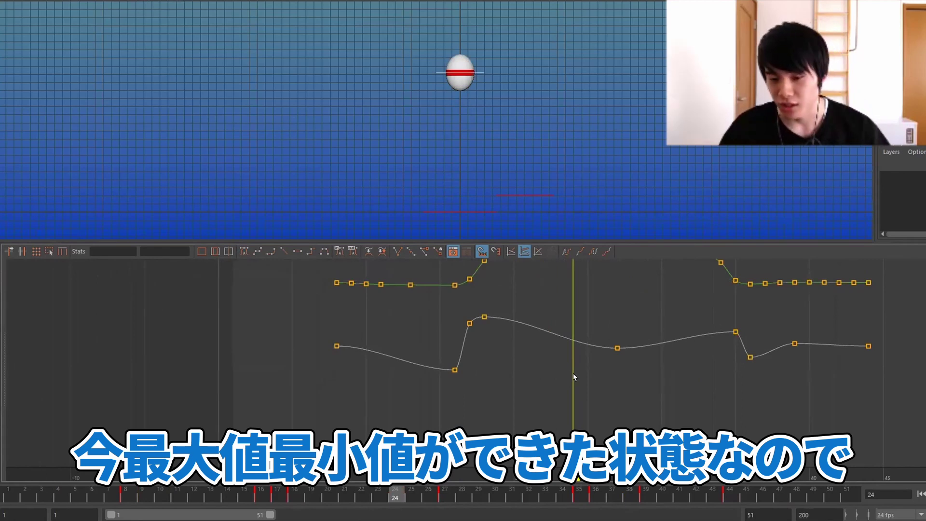
middle_click_drag(402, 304, 416, 323, "alt")
mouse_move(392, 300)
left_mouse_down()
mouse_move(446, 308)
mouse_move(428, 305)
mouse_move(440, 319)
left_mouse_up()
left_click(399, 330)
left_click(302, 292)
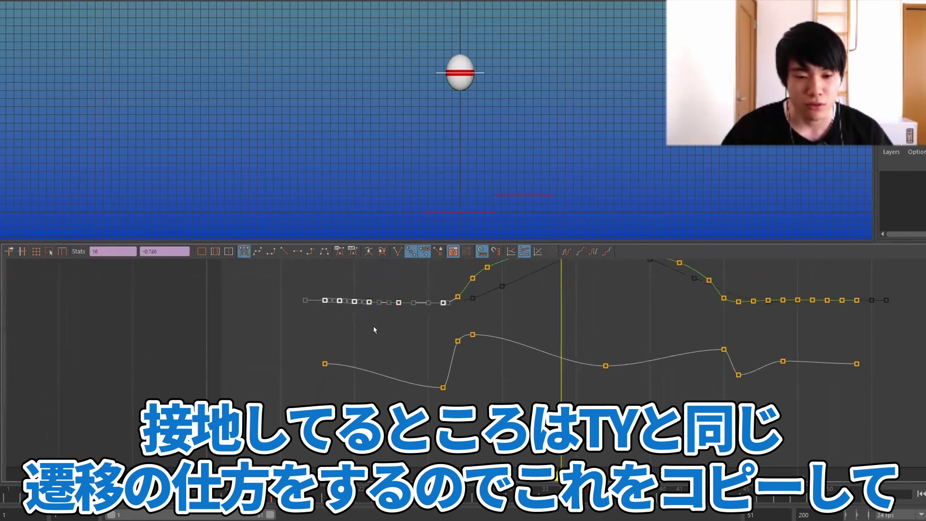
left_click_drag(471, 425, 472, 424)
left_click(504, 375)
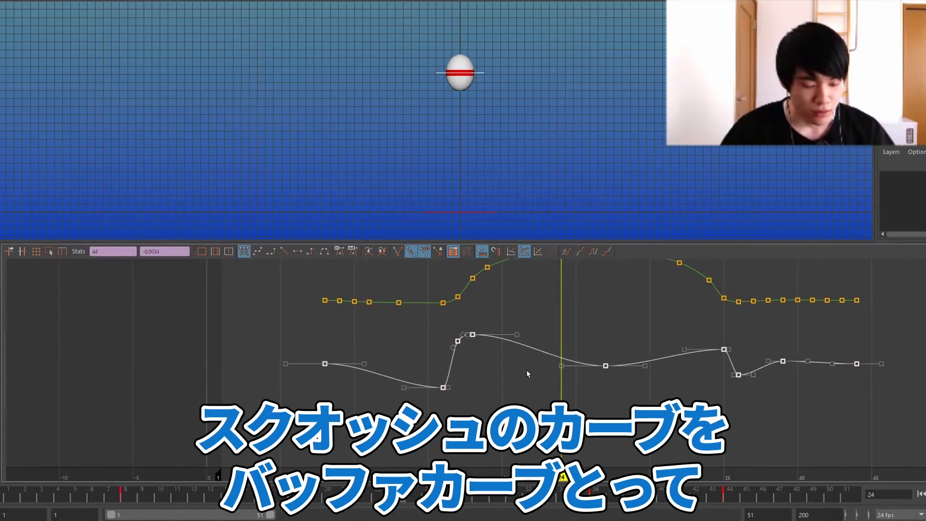
left_click(300, 296)
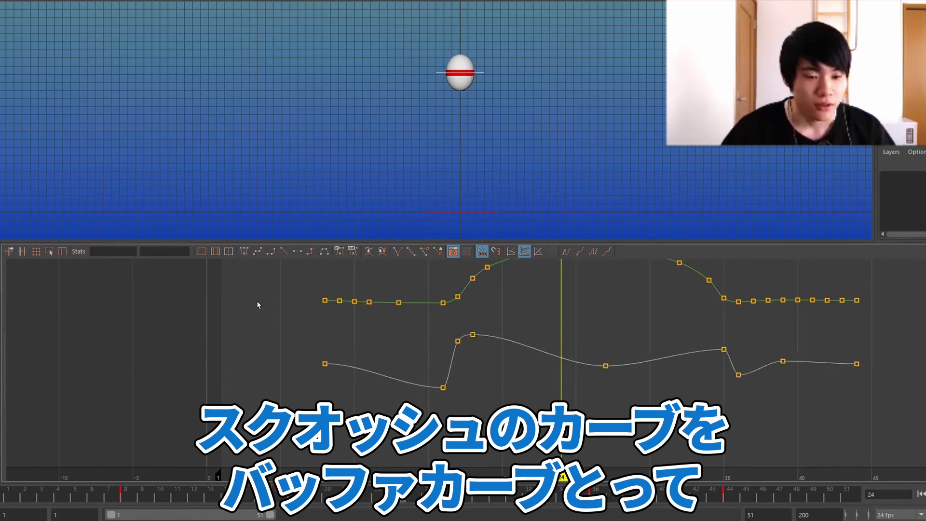
left_click_drag(438, 438, 439, 438)
key("f")
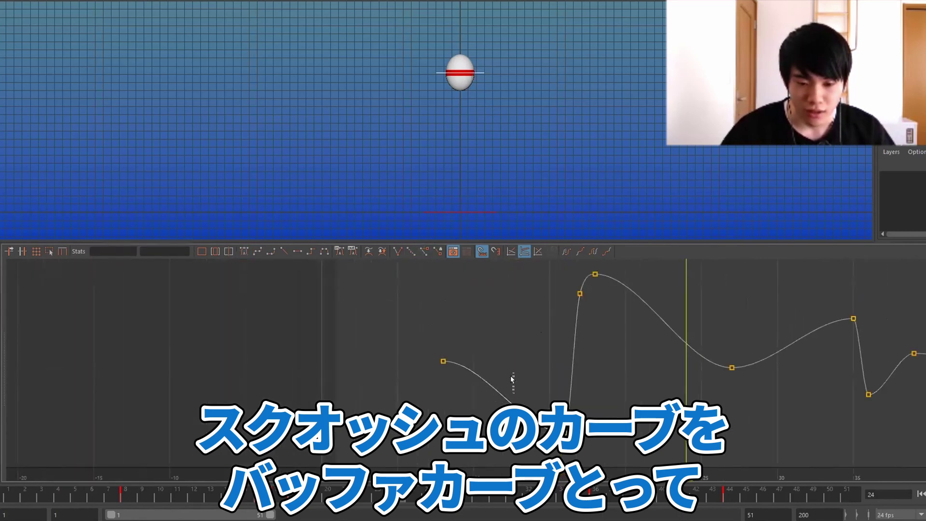
Step: Take a buffer snapshot, select the curve's first key and paste the copied keys with Ctrl+V
left_click(559, 390)
middle_click_drag(559, 390, 411, 362, "shift")
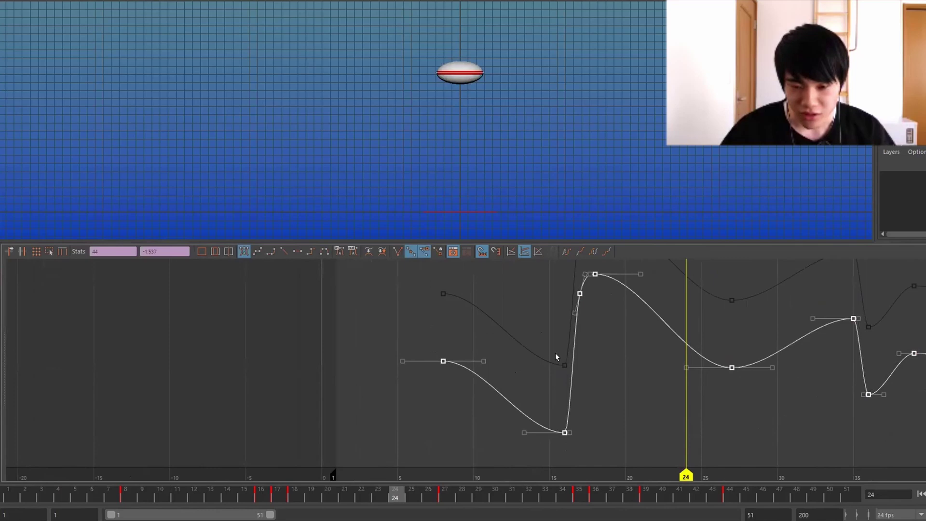
left_click(528, 305)
middle_click_drag(510, 365, 339, 318, "alt")
left_click_drag(339, 318, 532, 411)
key("ctrl+v")
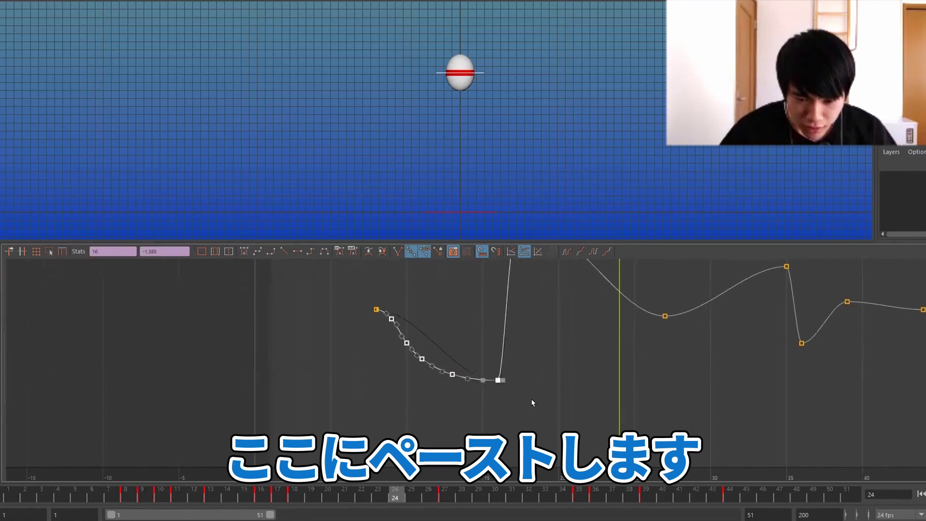
left_click(366, 281)
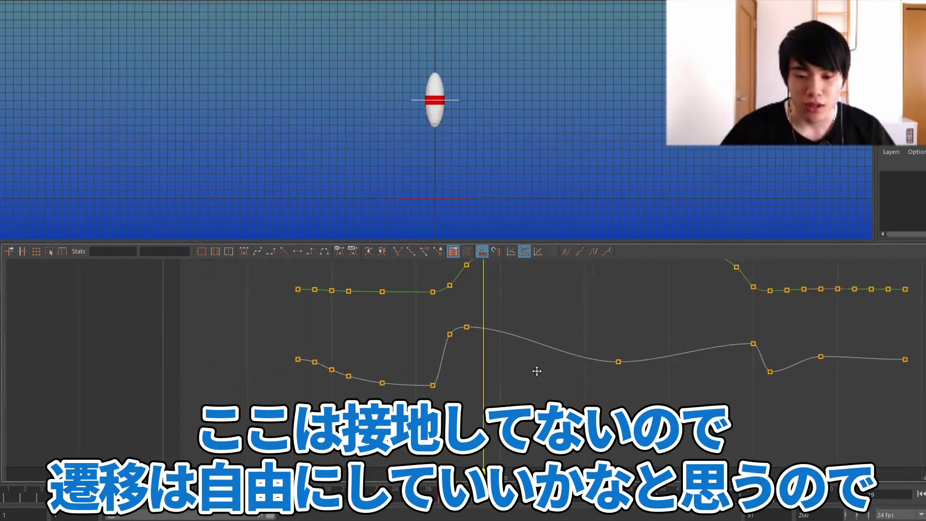
Step: Insert a key at frame 20 and reshape the fall after the frame 19 peak
middle_click_drag(536, 371, 460, 396, "alt")
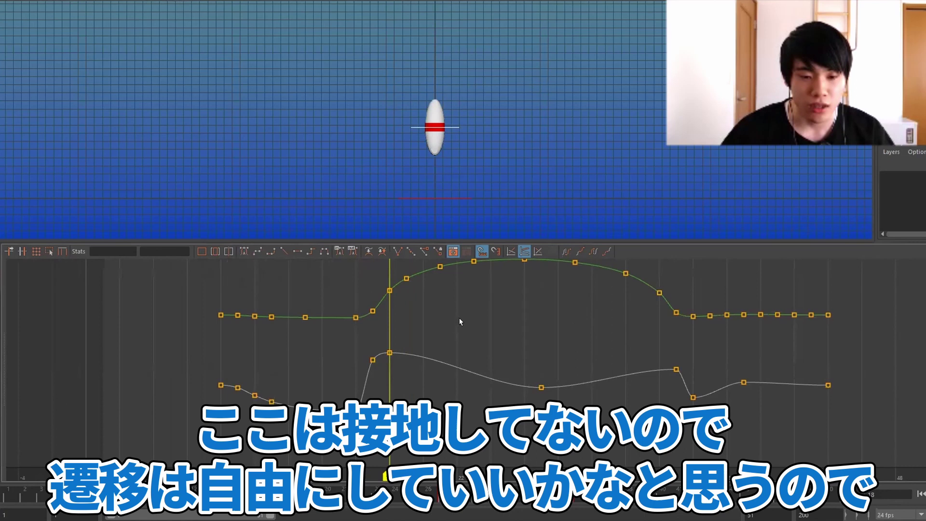
middle_click(421, 368)
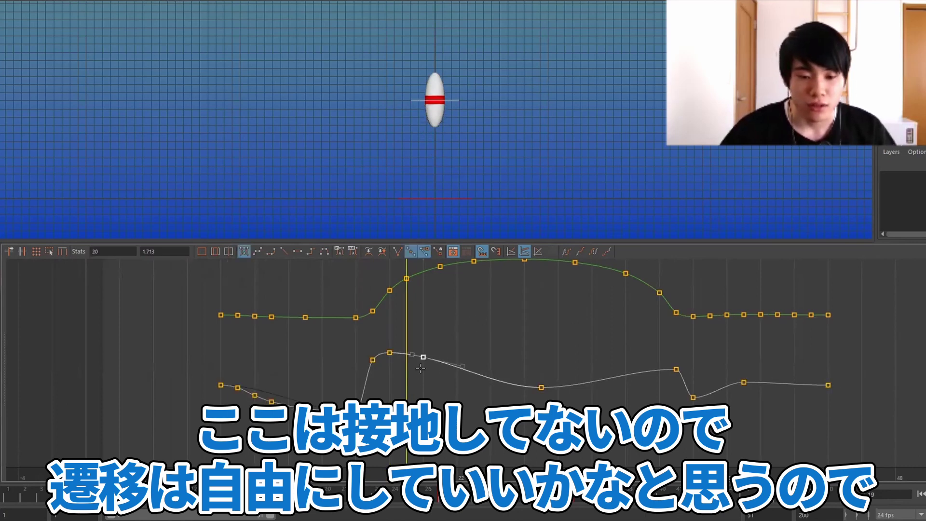
right_click_drag(492, 326, 498, 331, "alt")
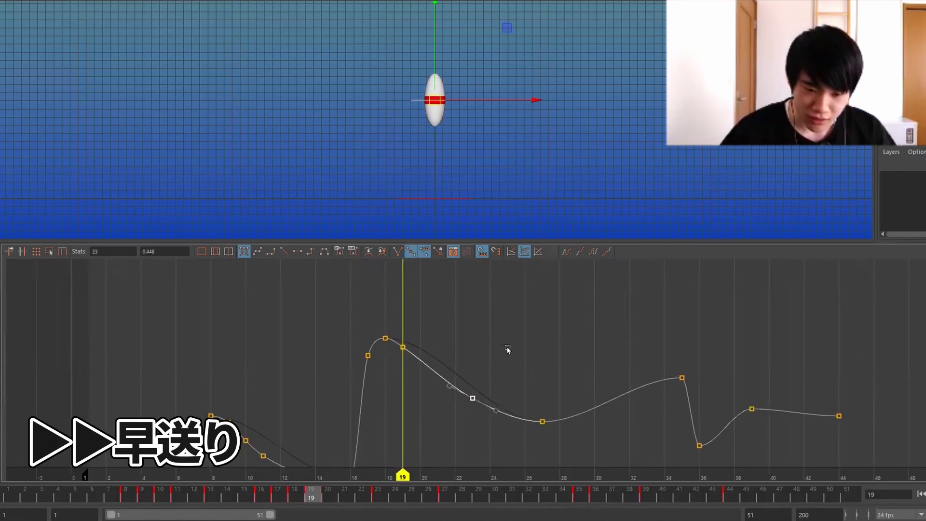
middle_click_drag(508, 348, 479, 325, "alt")
left_click_drag(395, 361, 479, 348)
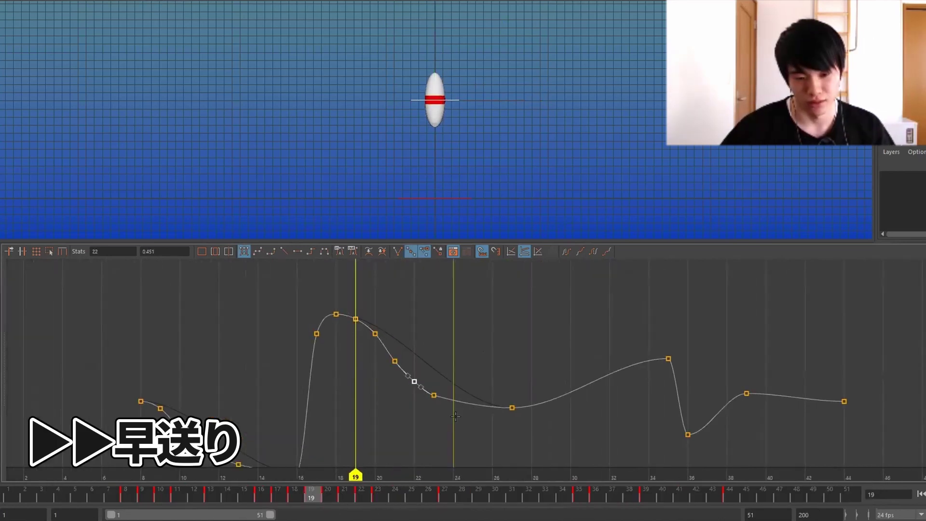
middle_click_drag(479, 349, 502, 407, "alt")
Step: Key frame 34 and lower it to remove the ease-in before the frame 35 stretch
key("alt+comma")
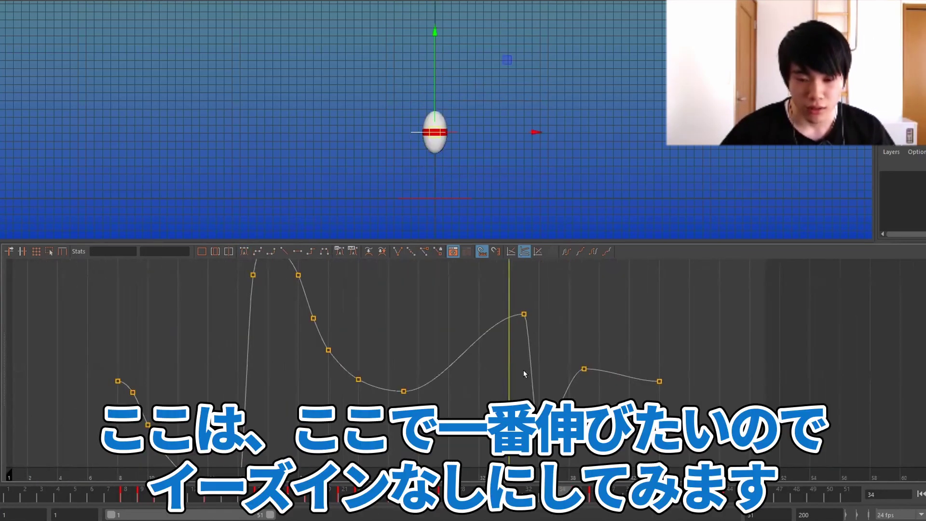
key("alt+period")
key("alt+comma")
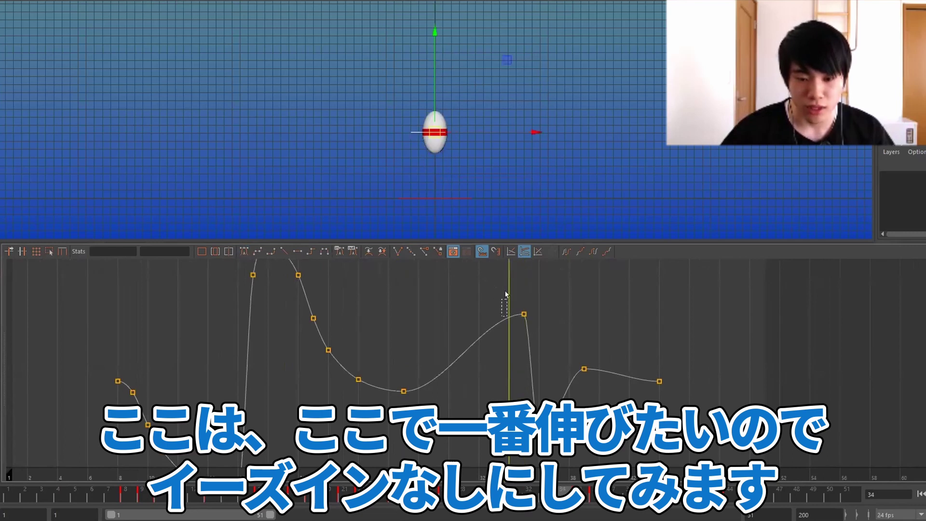
key("s")
middle_click_drag(507, 304, 522, 327)
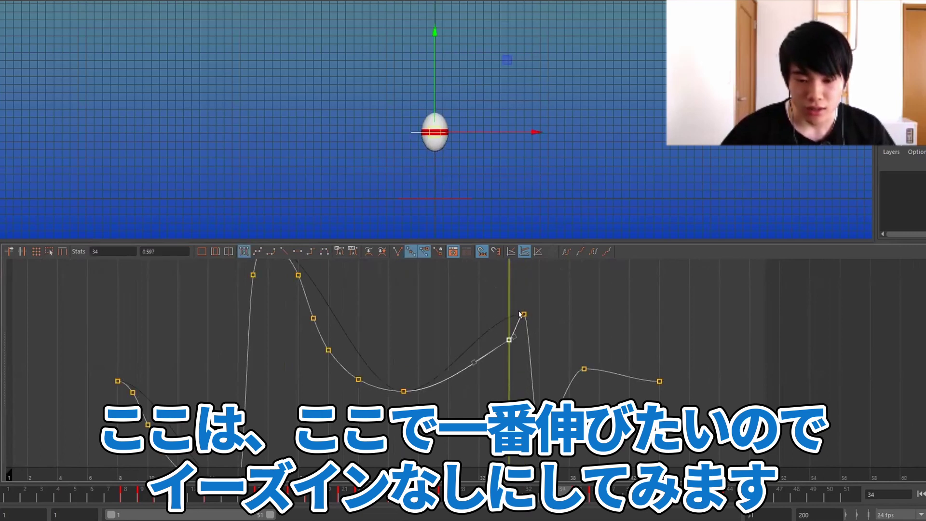
Step: Add a key around frame 29 and step through the keys from 27 to 35
key("alt+comma")
key("alt+comma")
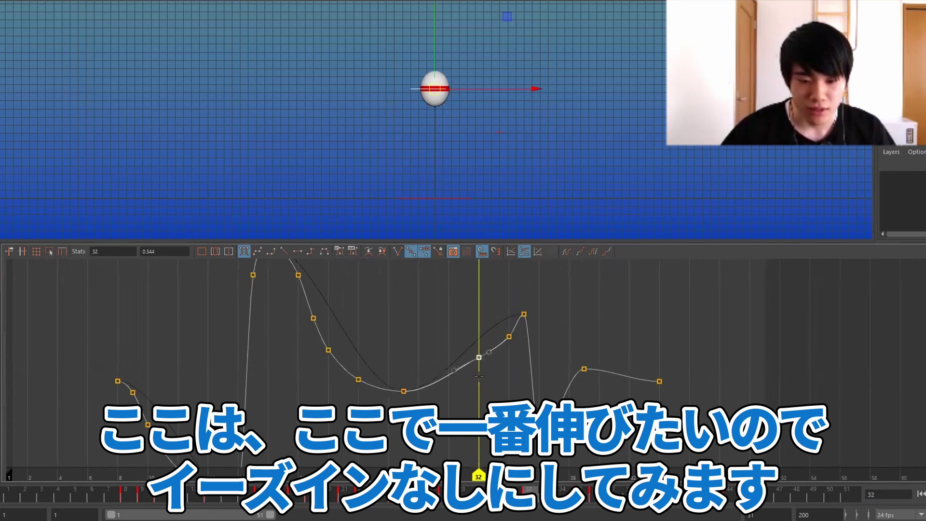
middle_click(448, 381)
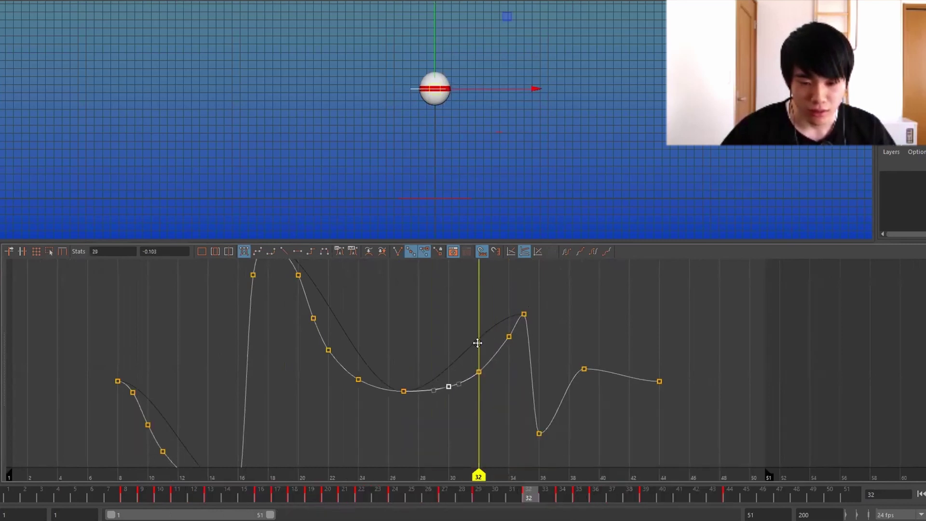
left_click(476, 344)
key("comma")
key("comma")
key("period")
key("period")
key("period")
key("period")
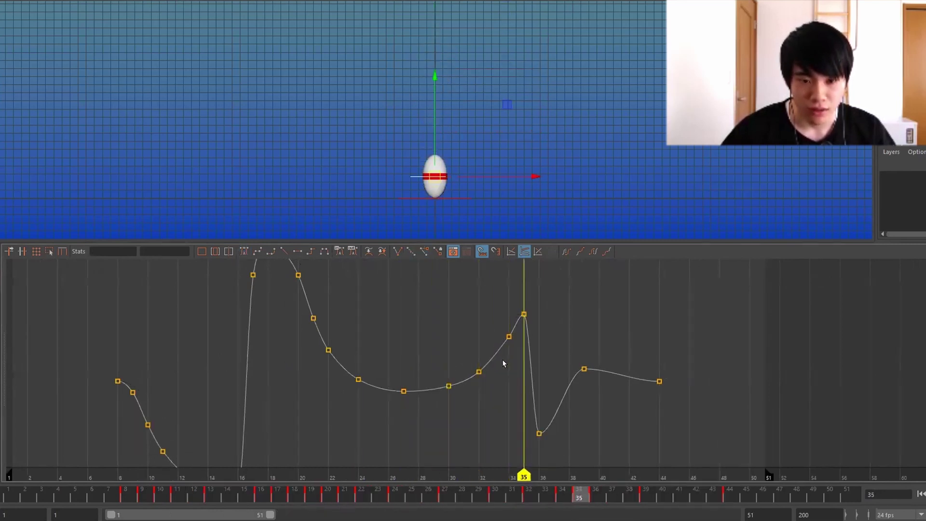
key("period")
key("period")
Step: Select the scale keys after the second contact and frame them in the graph
scroll(487, 352, "down", 3)
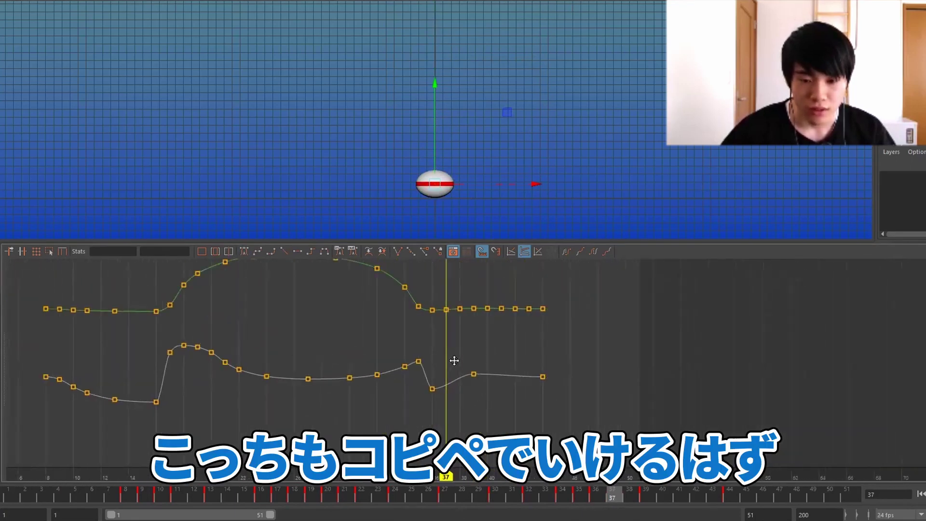
middle_click_drag(453, 360, 444, 339, "alt")
left_click_drag(426, 324, 549, 345)
left_click(415, 368)
left_click_drag(530, 404, 530, 404)
key("f")
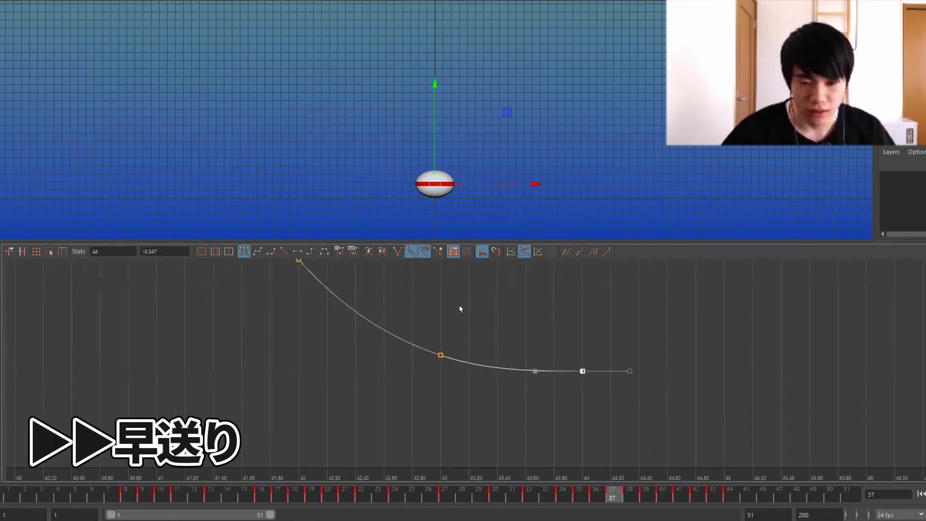
key("f")
Step: Nudge the frame 39 key slightly lower, then reselect the keys after frame 36
left_click(383, 313)
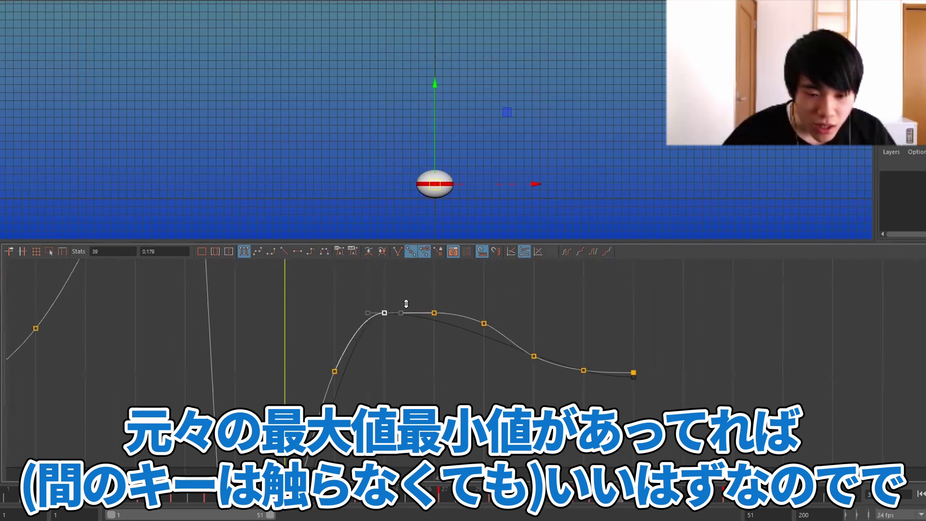
key("a")
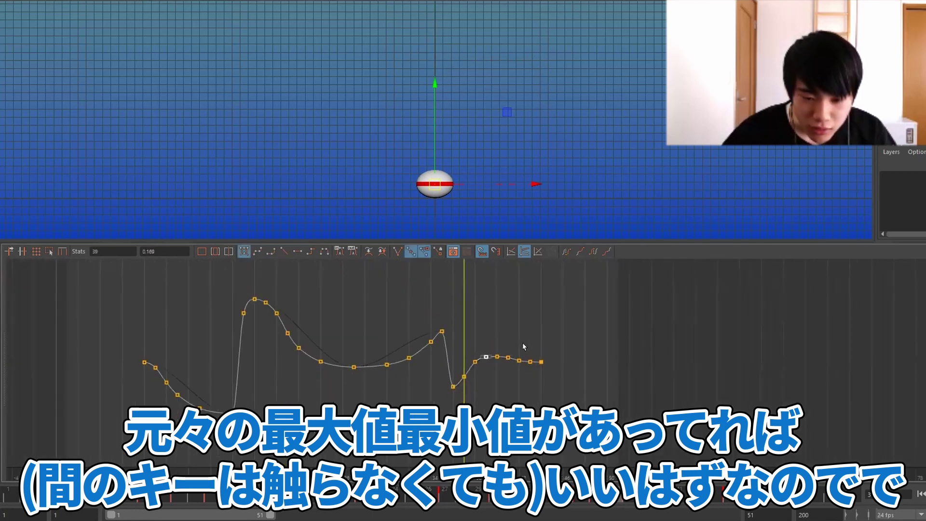
key("f")
left_click_drag(532, 378, 530, 377)
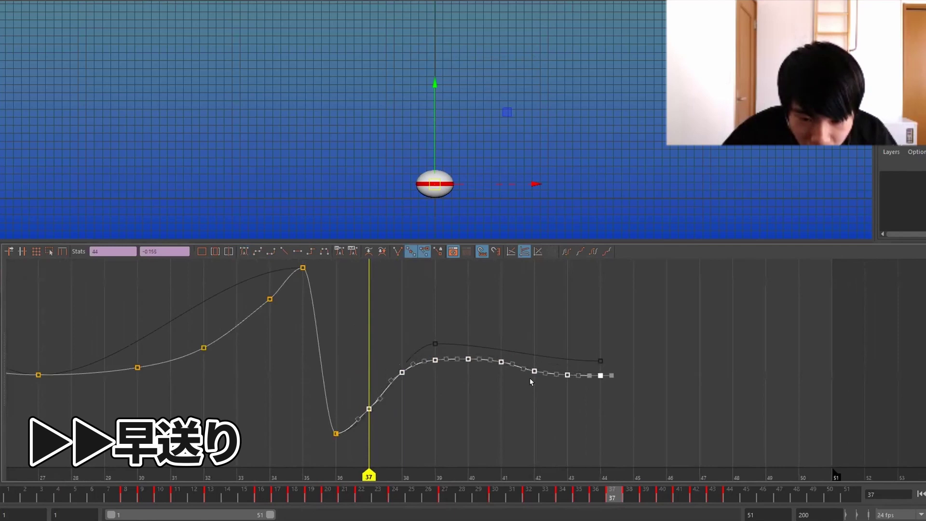
key("f")
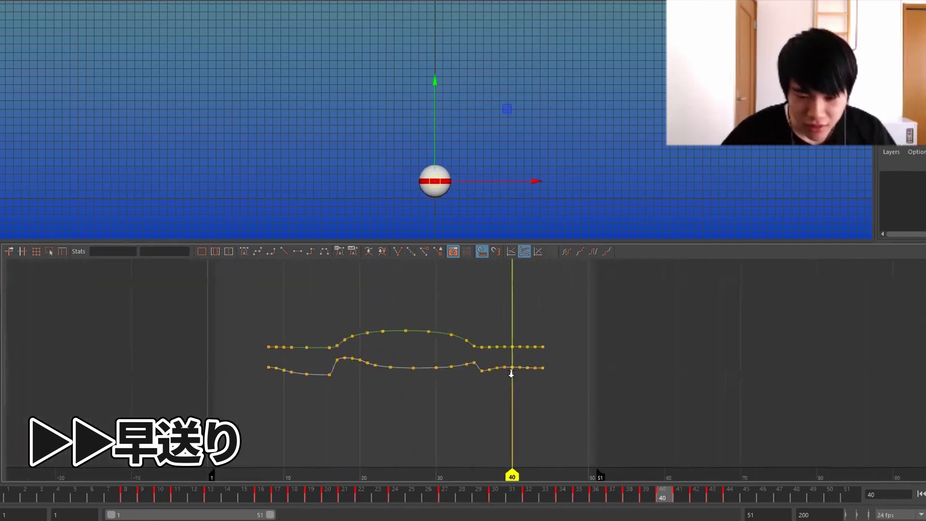
key("a")
Step: Raise the frame 40 peak key and add keys on every frame from 36 to 44
left_click(513, 399)
key("f")
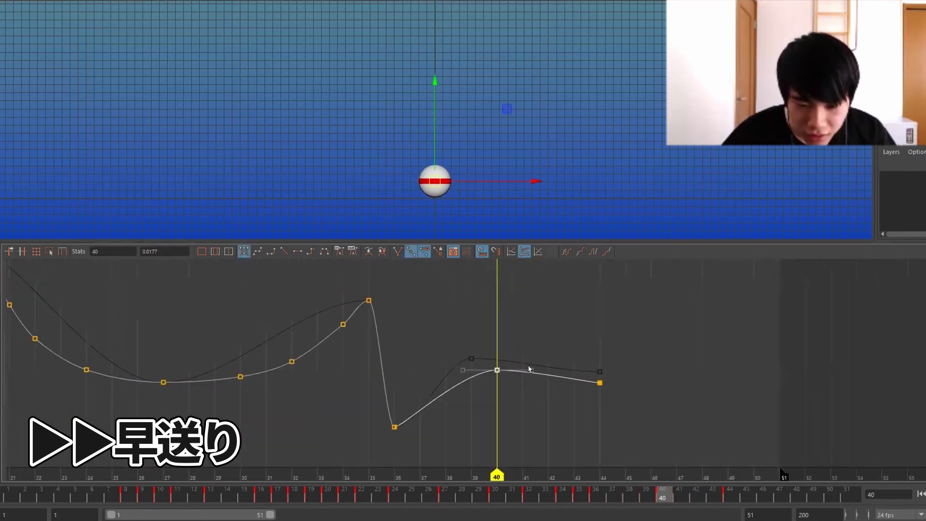
middle_click_drag(497, 369, 503, 354, "shift")
key("period")
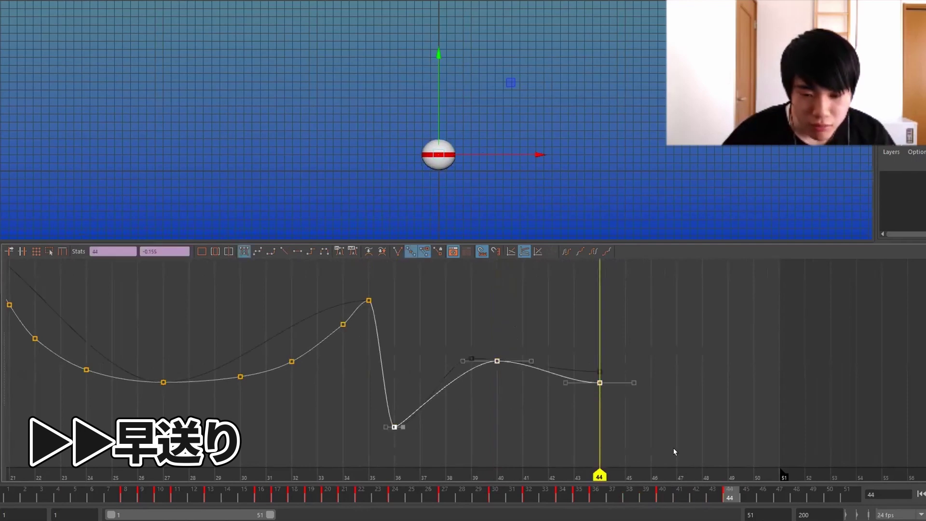
left_click_drag(398, 376, 544, 433)
key("f")
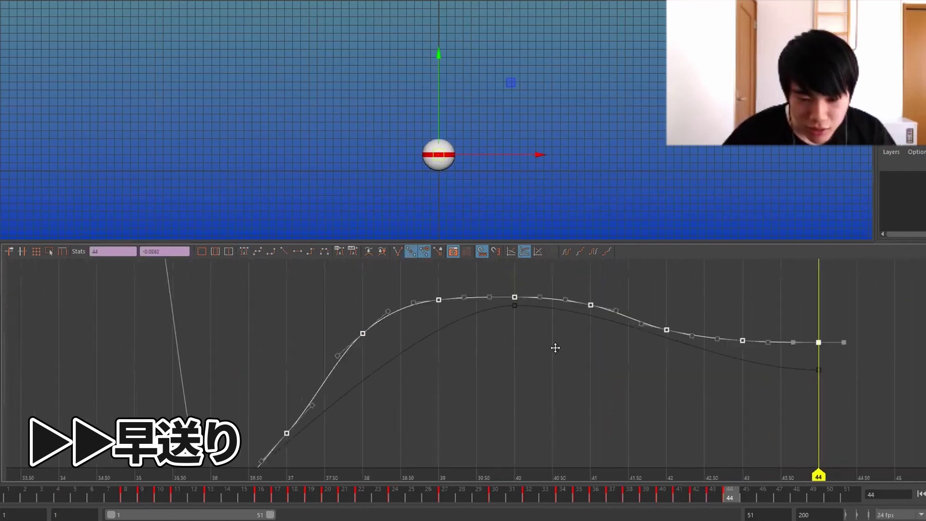
Step: Play back frames 24–56 to review the rebound, then inspect the frame 37–44 keys
mouse_move(644, 294)
right_mouse_down("alt")
mouse_move(487, 382)
mouse_move(510, 327)
right_mouse_up("alt")
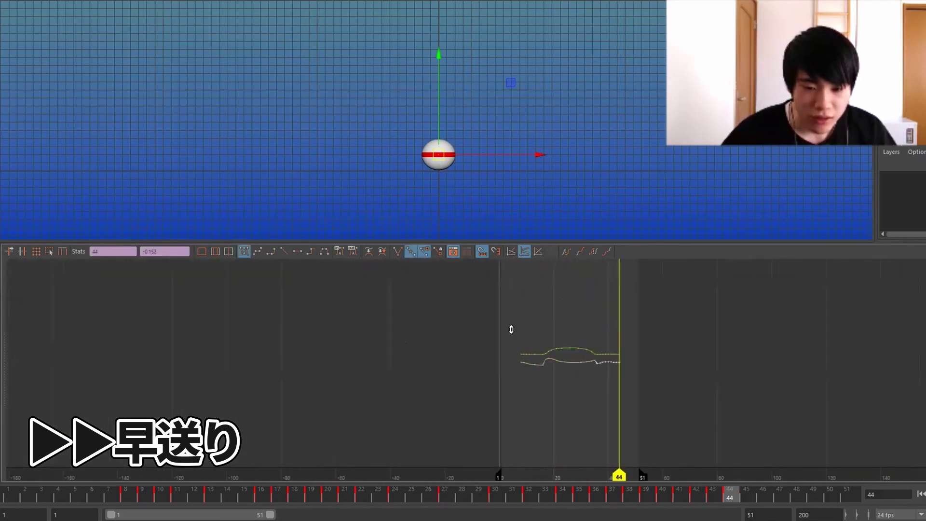
key("alt+v")
left_click(438, 154)
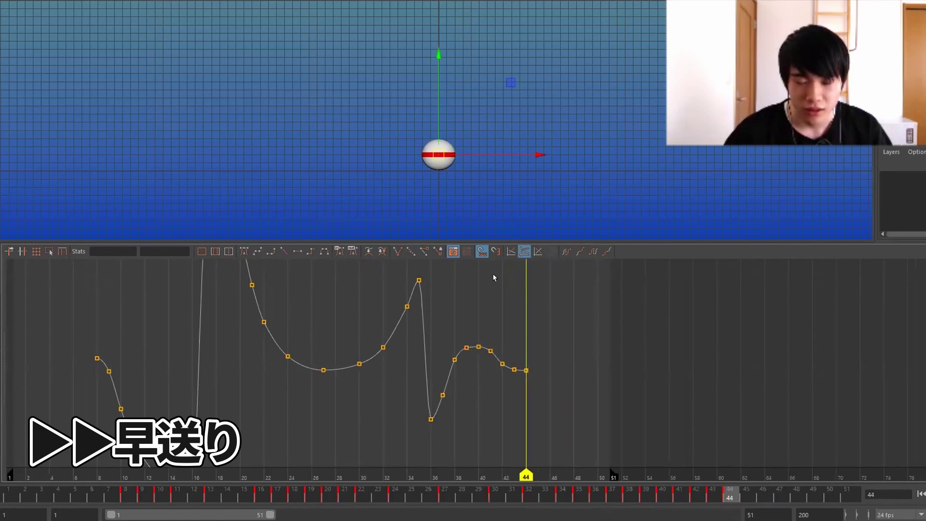
left_click_drag(424, 327, 521, 402)
left_click(457, 305)
left_click_drag(479, 328, 538, 379)
Step: Frame both full curves, play the bounce through, and stop playback around frame 48
key("f")
key("a")
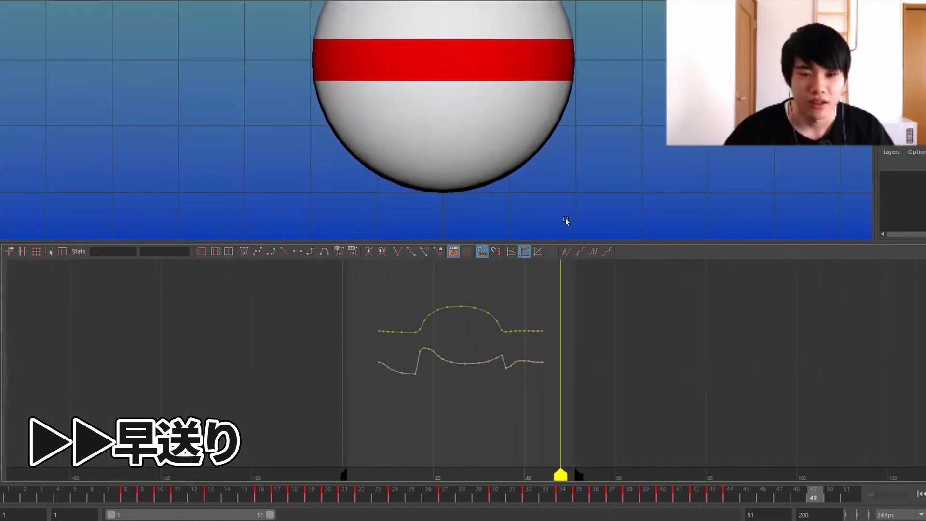
scroll(615, 201, "down", 10)
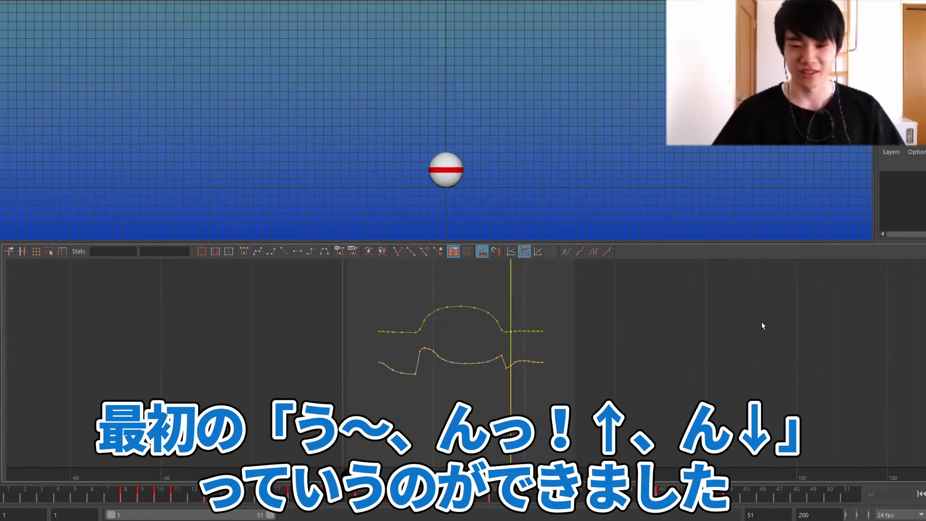
key("Escape")
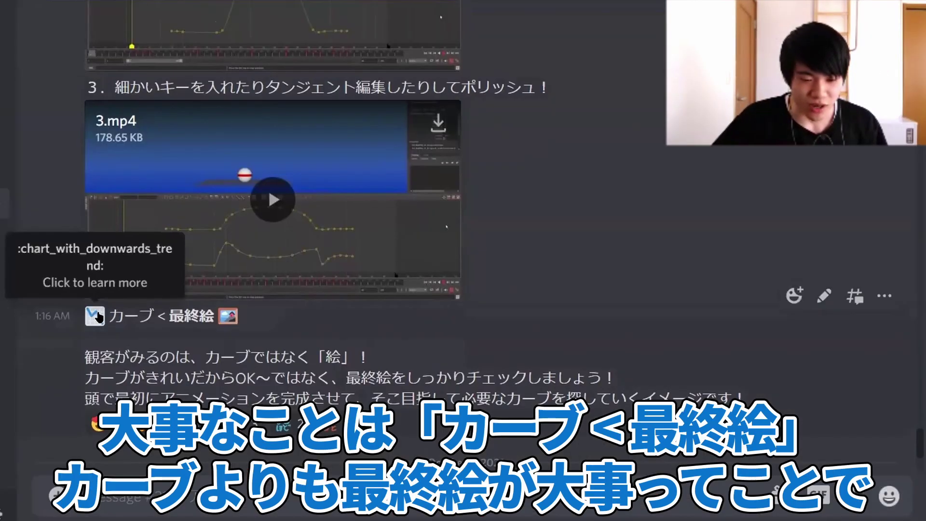